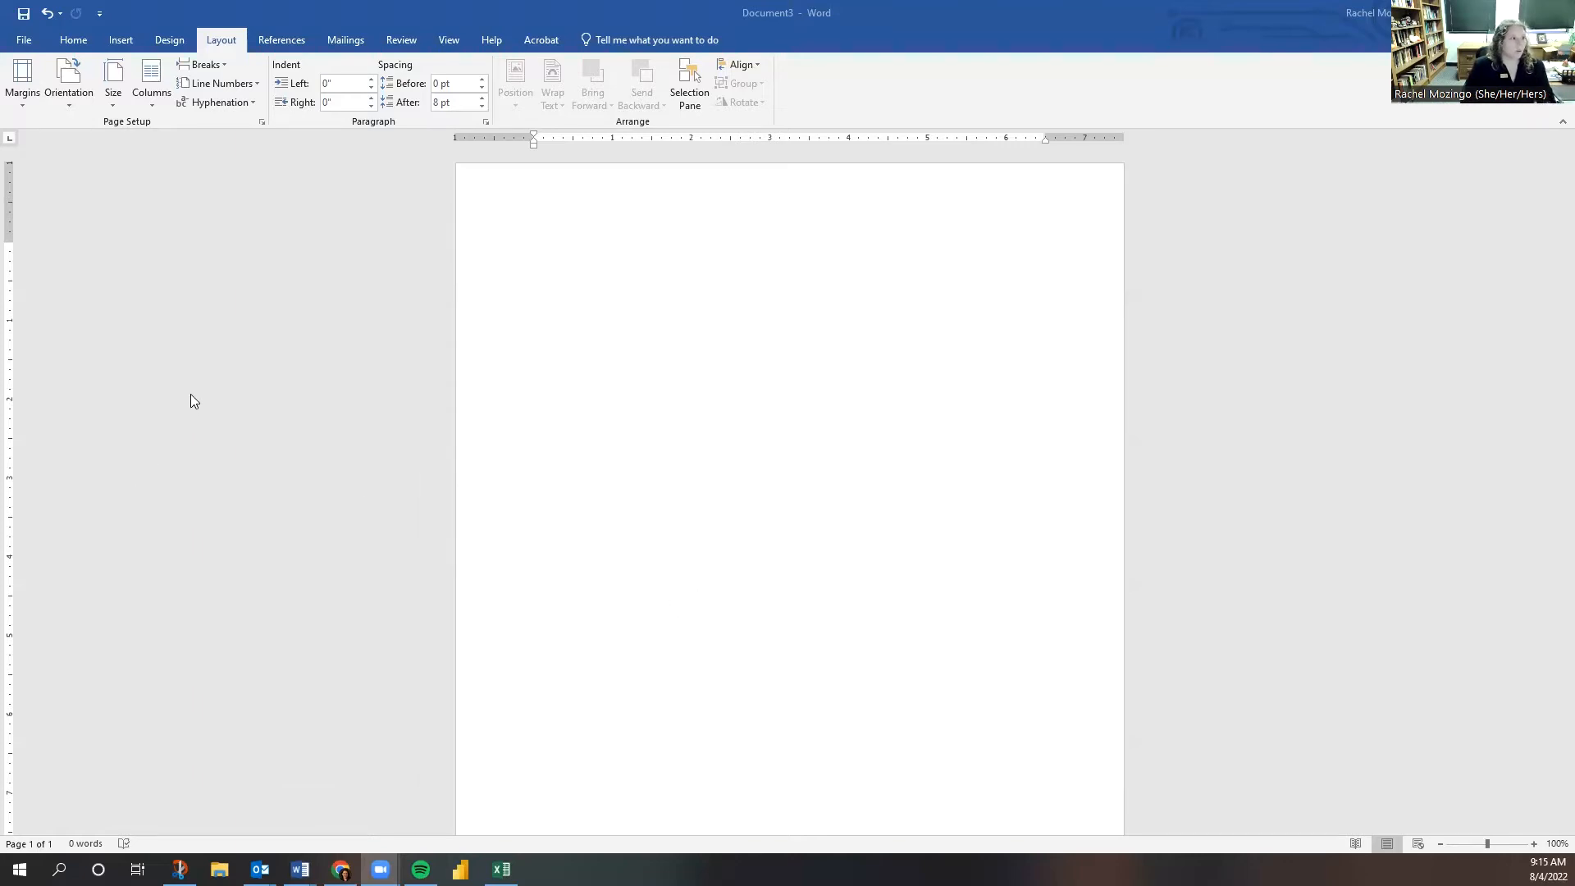
- Verify the page is Letter size with Normal 1-inch margins, then return to the font list
{"action": "left_click", "coordinate": [113, 94]}
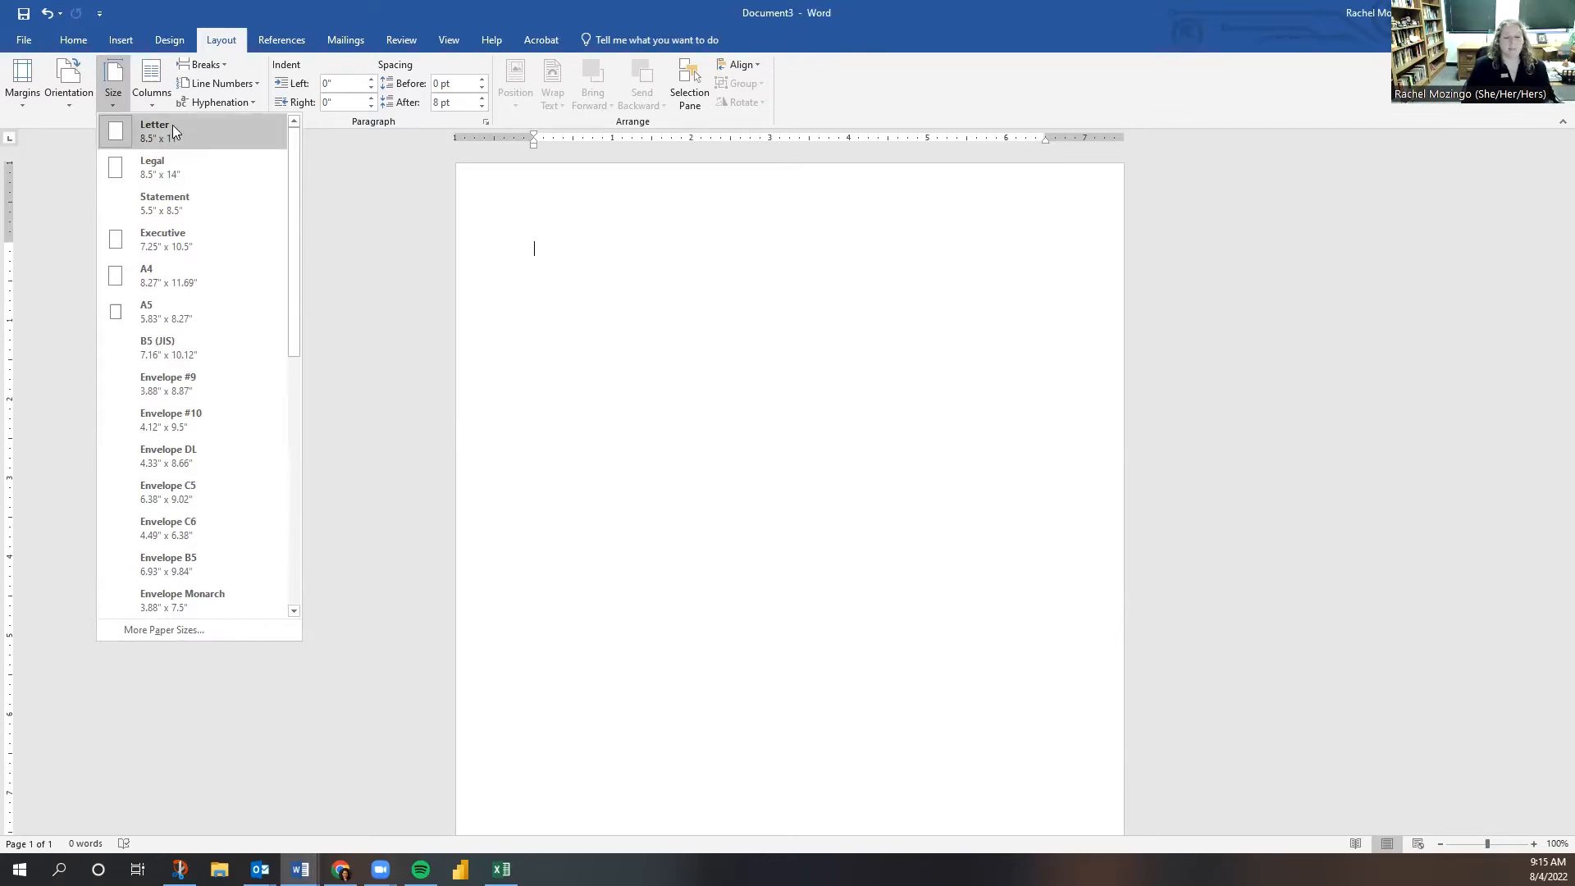
{"action": "left_click", "coordinate": [76, 41]}
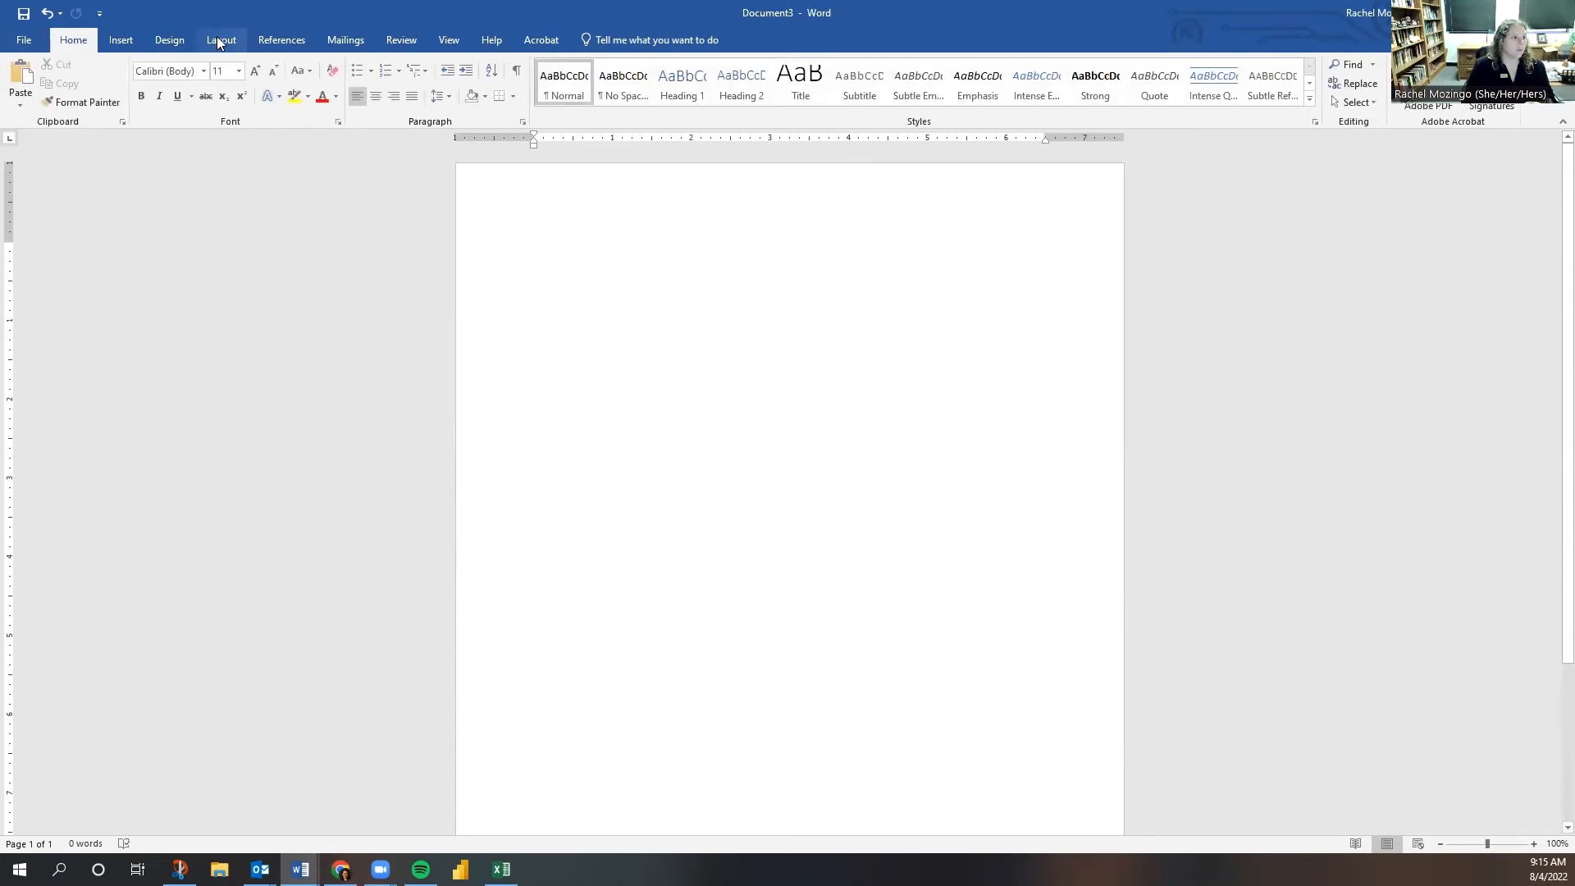
{"action": "left_click", "coordinate": [217, 37]}
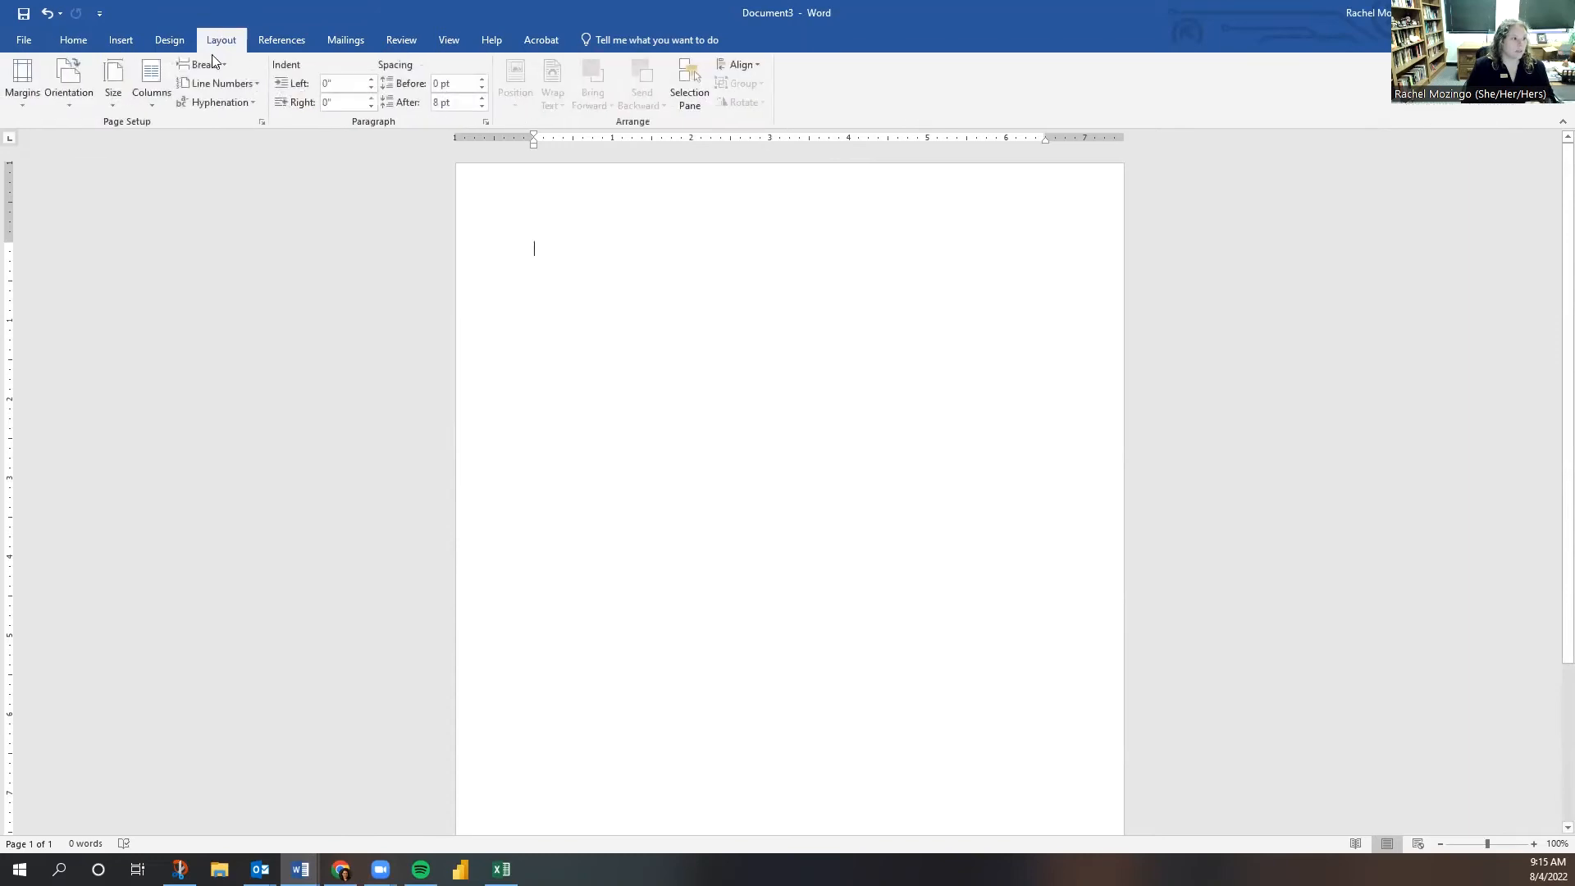
{"action": "left_click", "coordinate": [119, 100]}
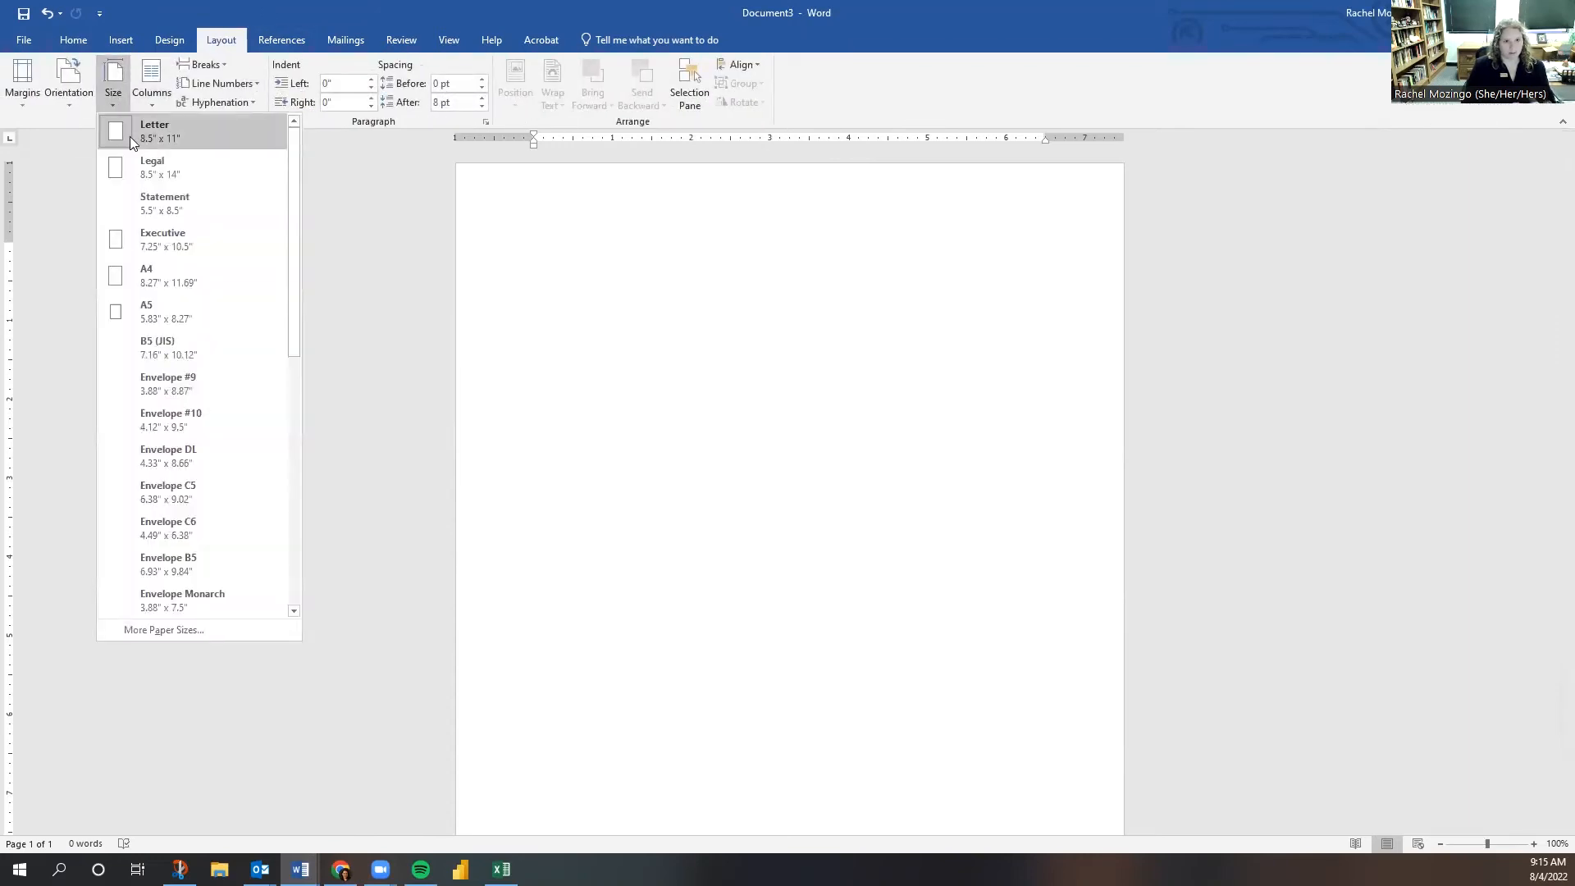
{"action": "left_click", "coordinate": [36, 108]}
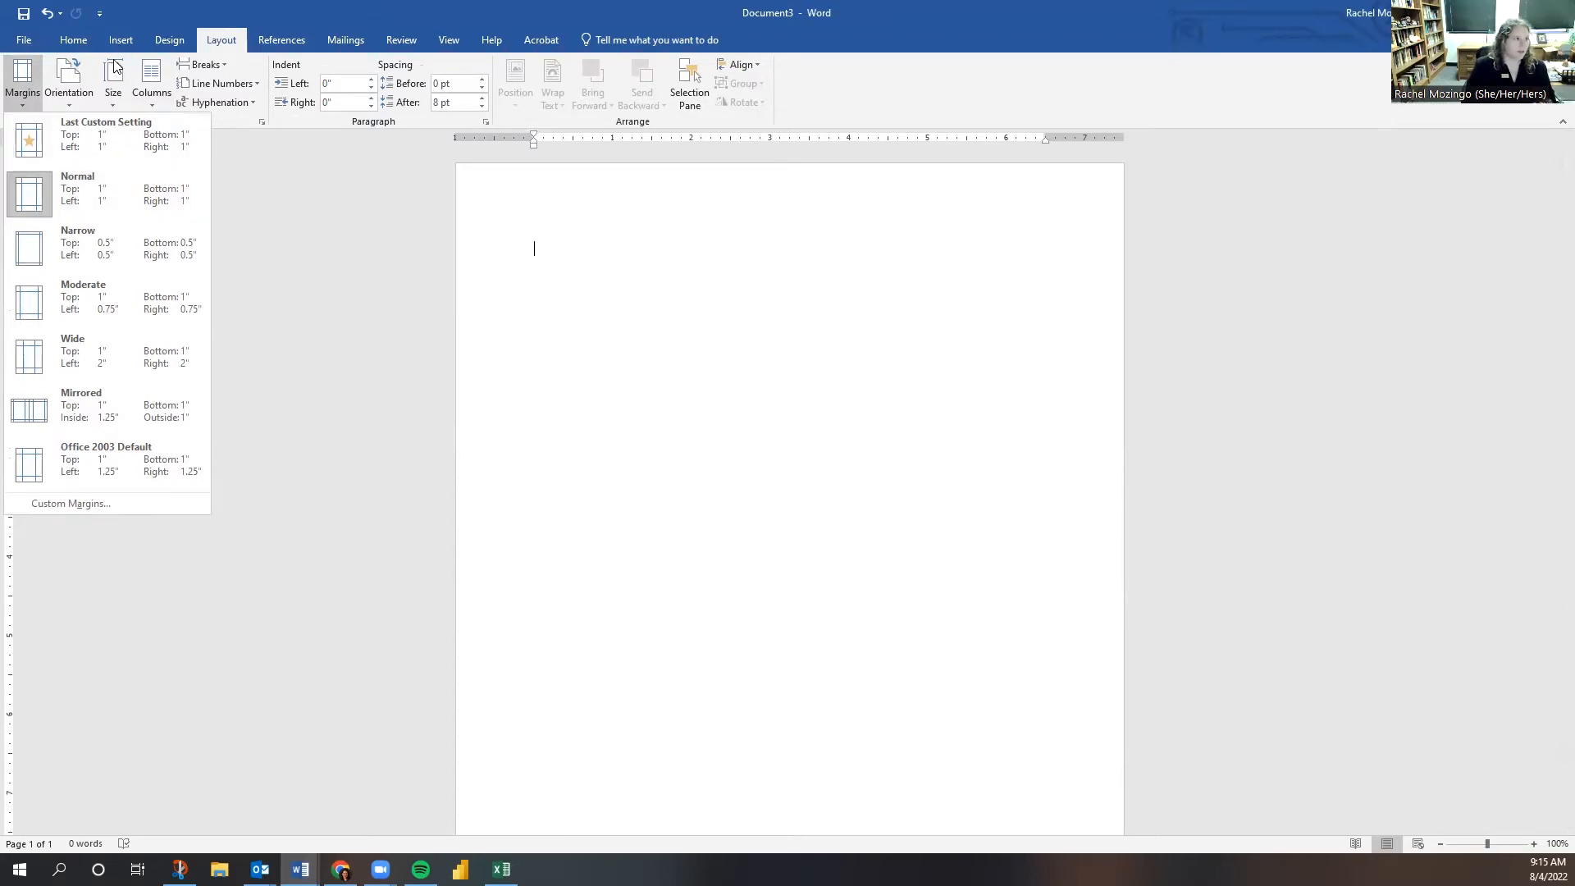
{"action": "left_click", "coordinate": [73, 40]}
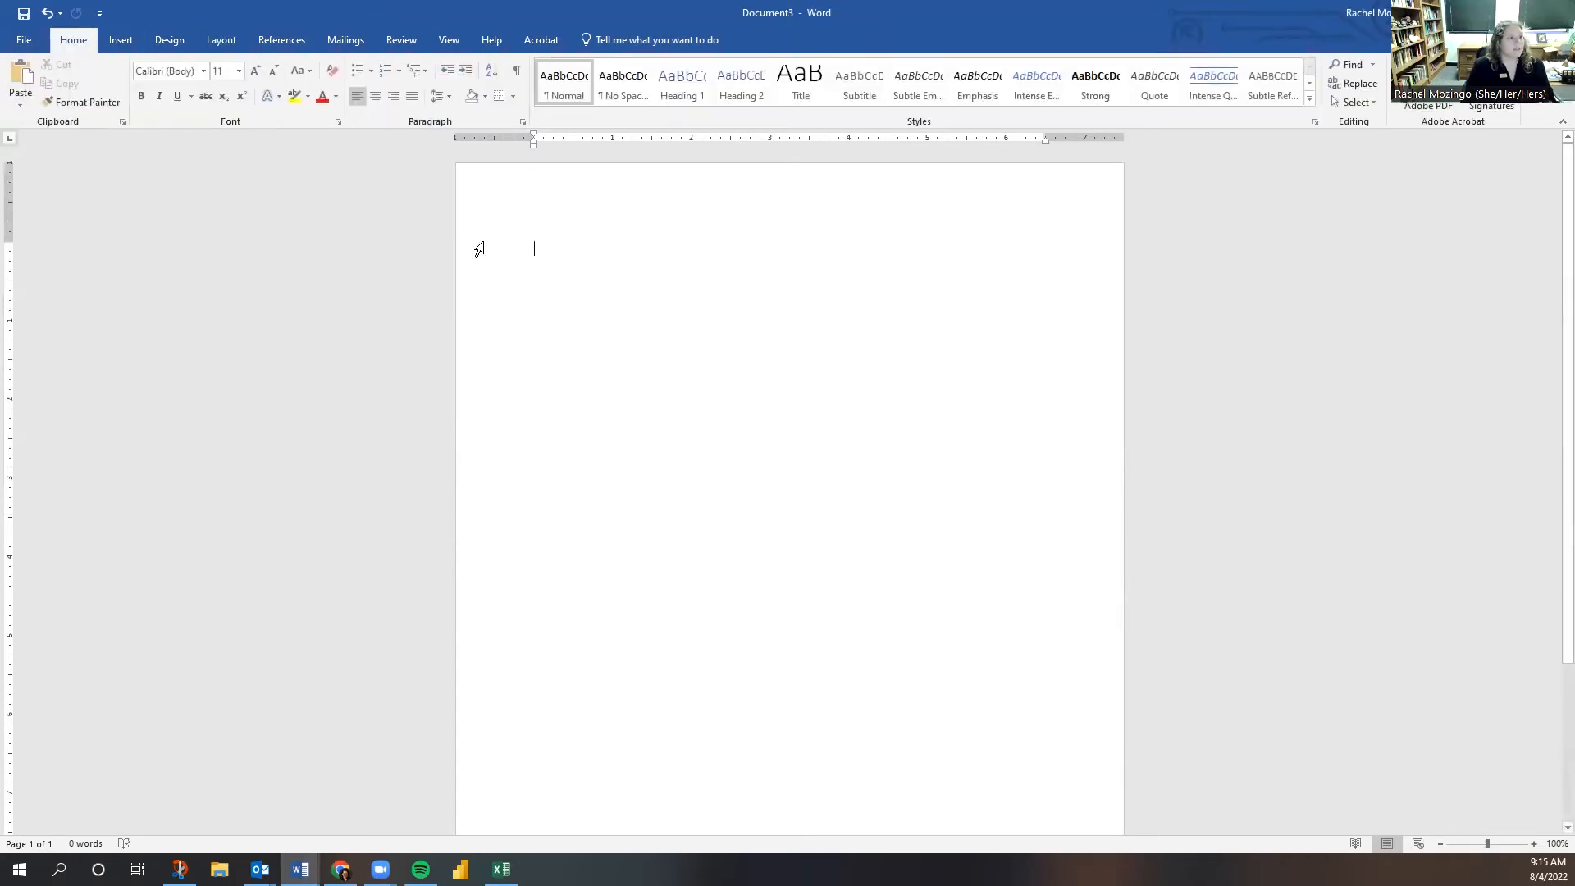
{"action": "left_click", "coordinate": [204, 72]}
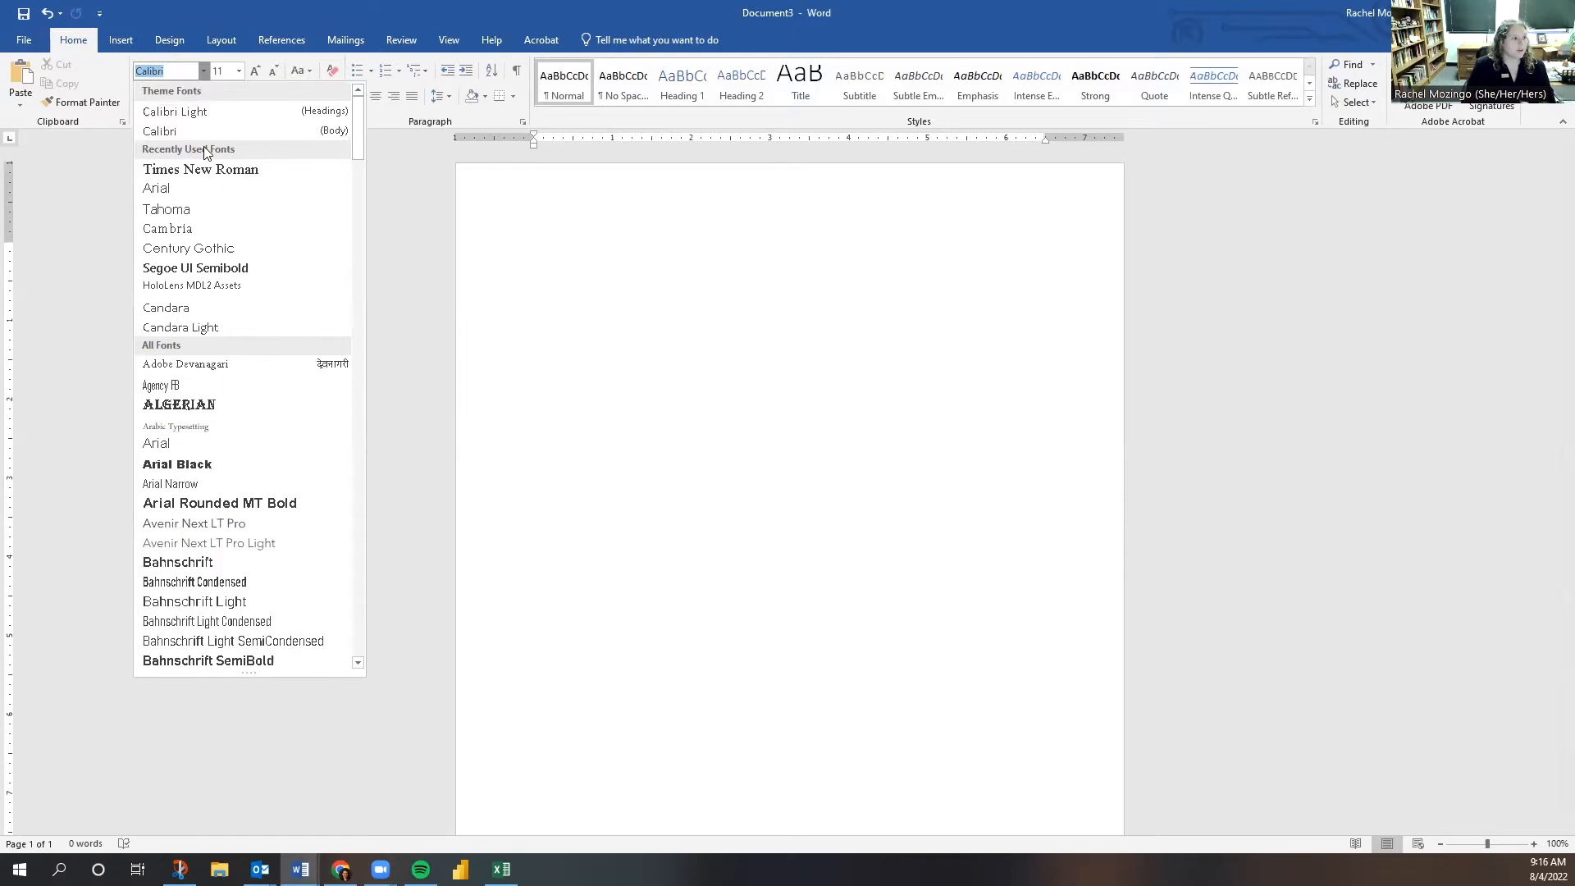
- Switch the document font from Calibri 11 to Times New Roman at size 12
{"action": "scroll", "coordinate": [305, 332], "scroll_direction": "down", "scroll_amount": 20}
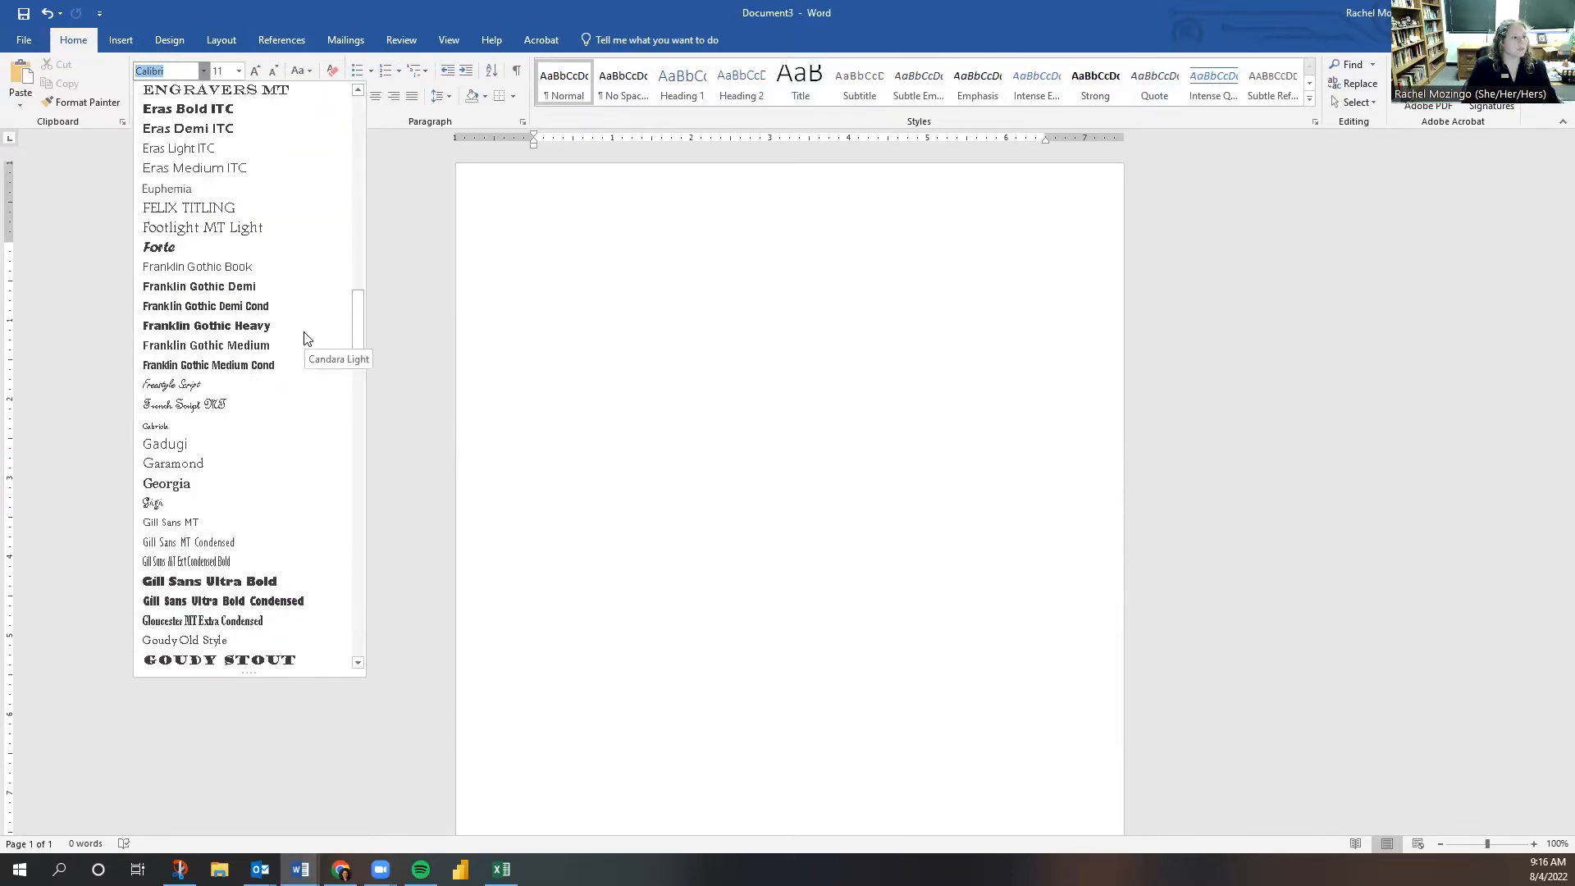
{"action": "type", "text": "Times New Ro"}
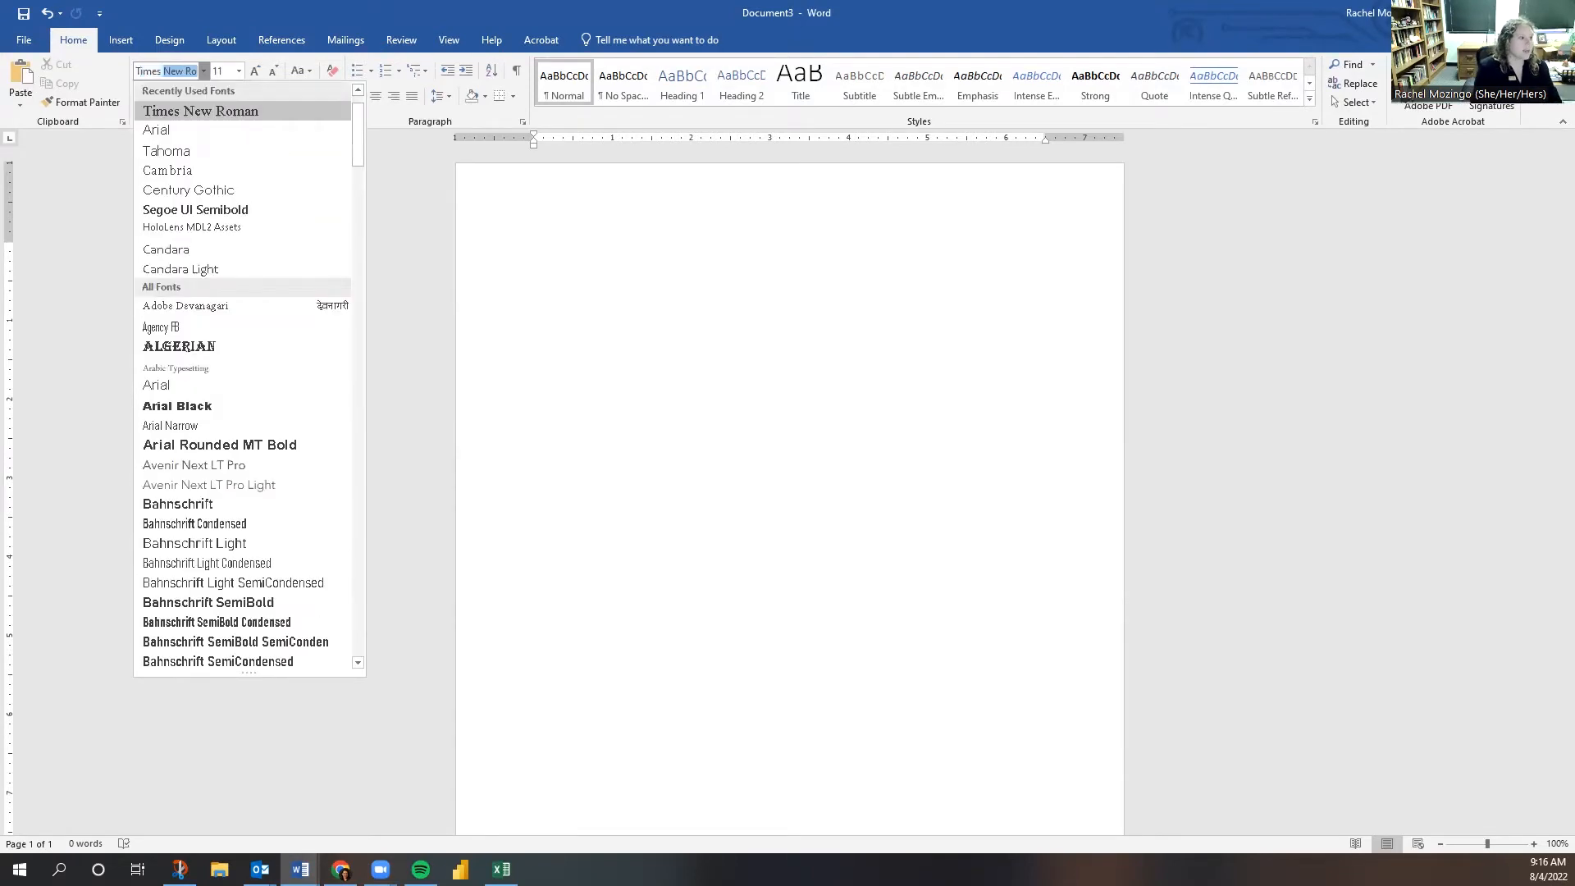
{"action": "key", "text": "Return"}
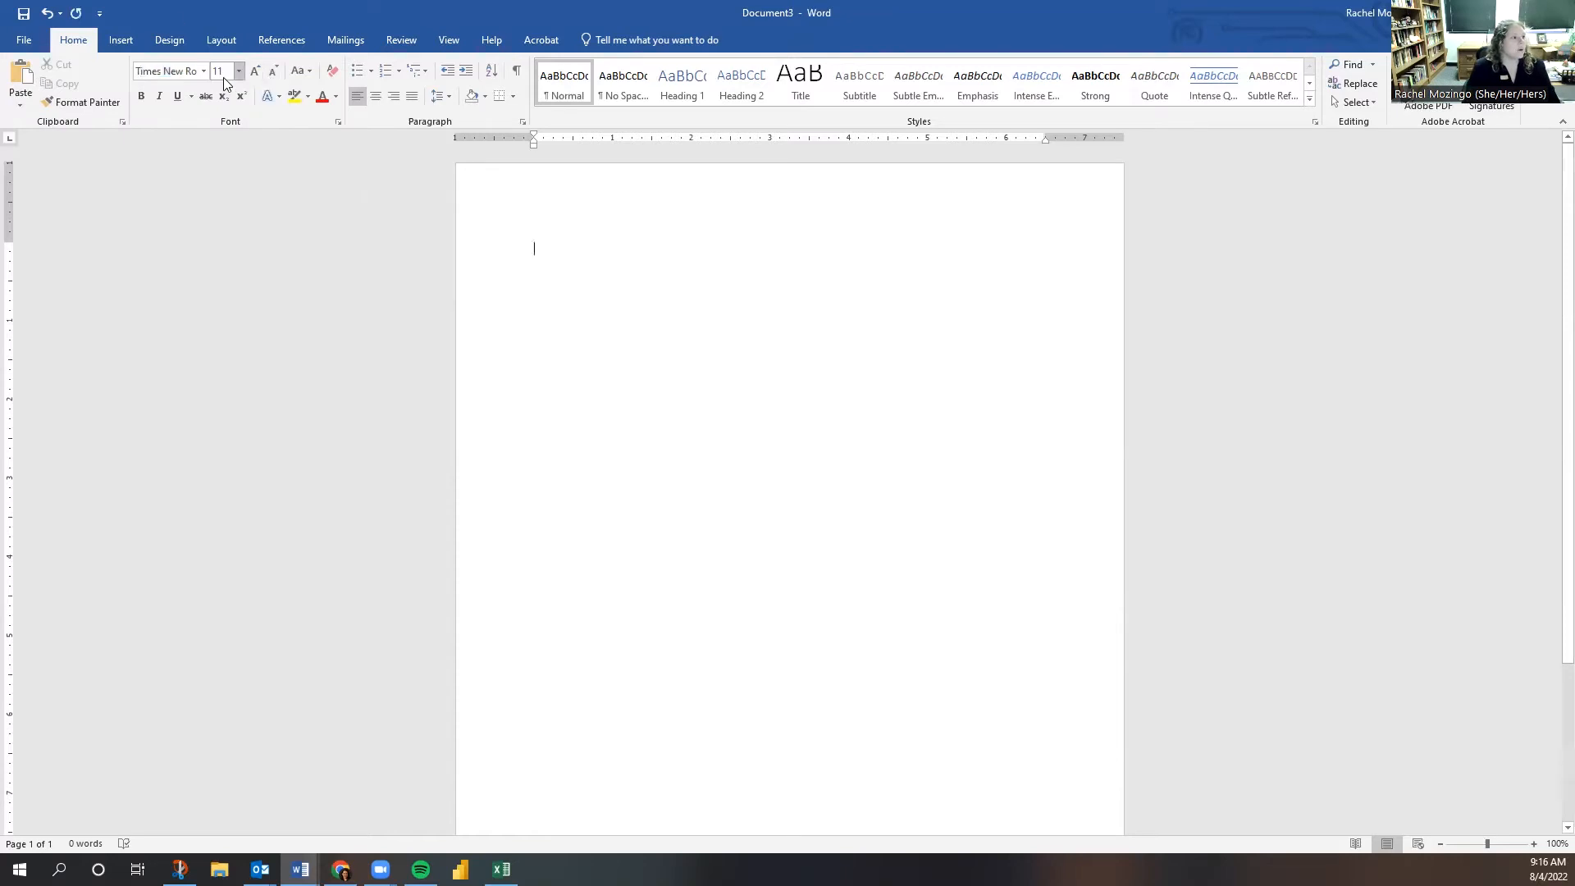
{"action": "left_click", "coordinate": [219, 72]}
{"action": "type", "text": "12"}
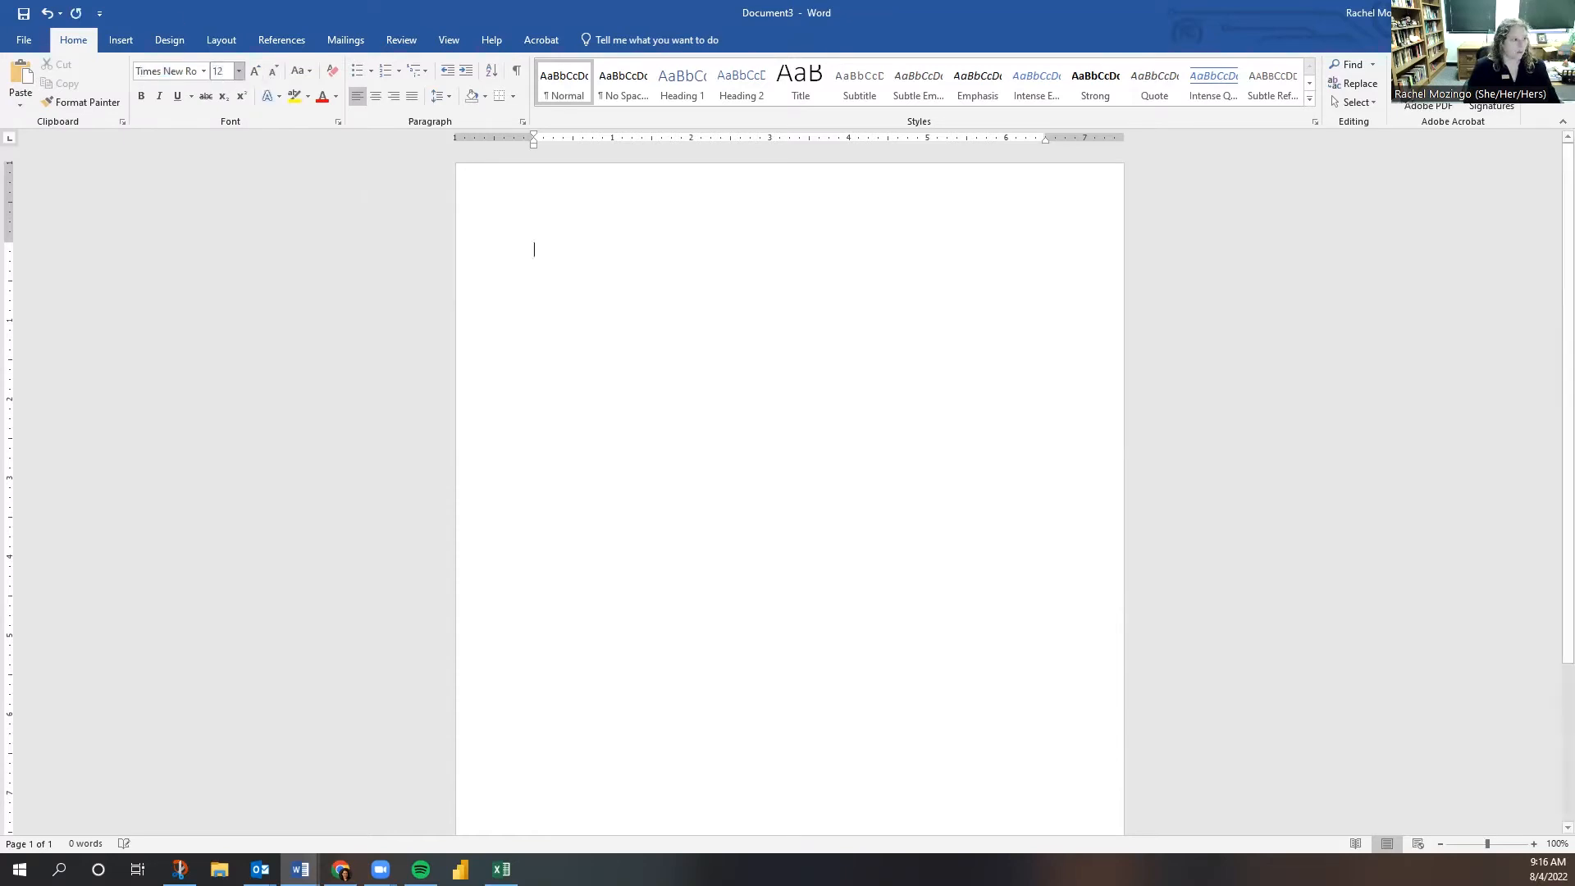
{"action": "left_click", "coordinate": [238, 72]}
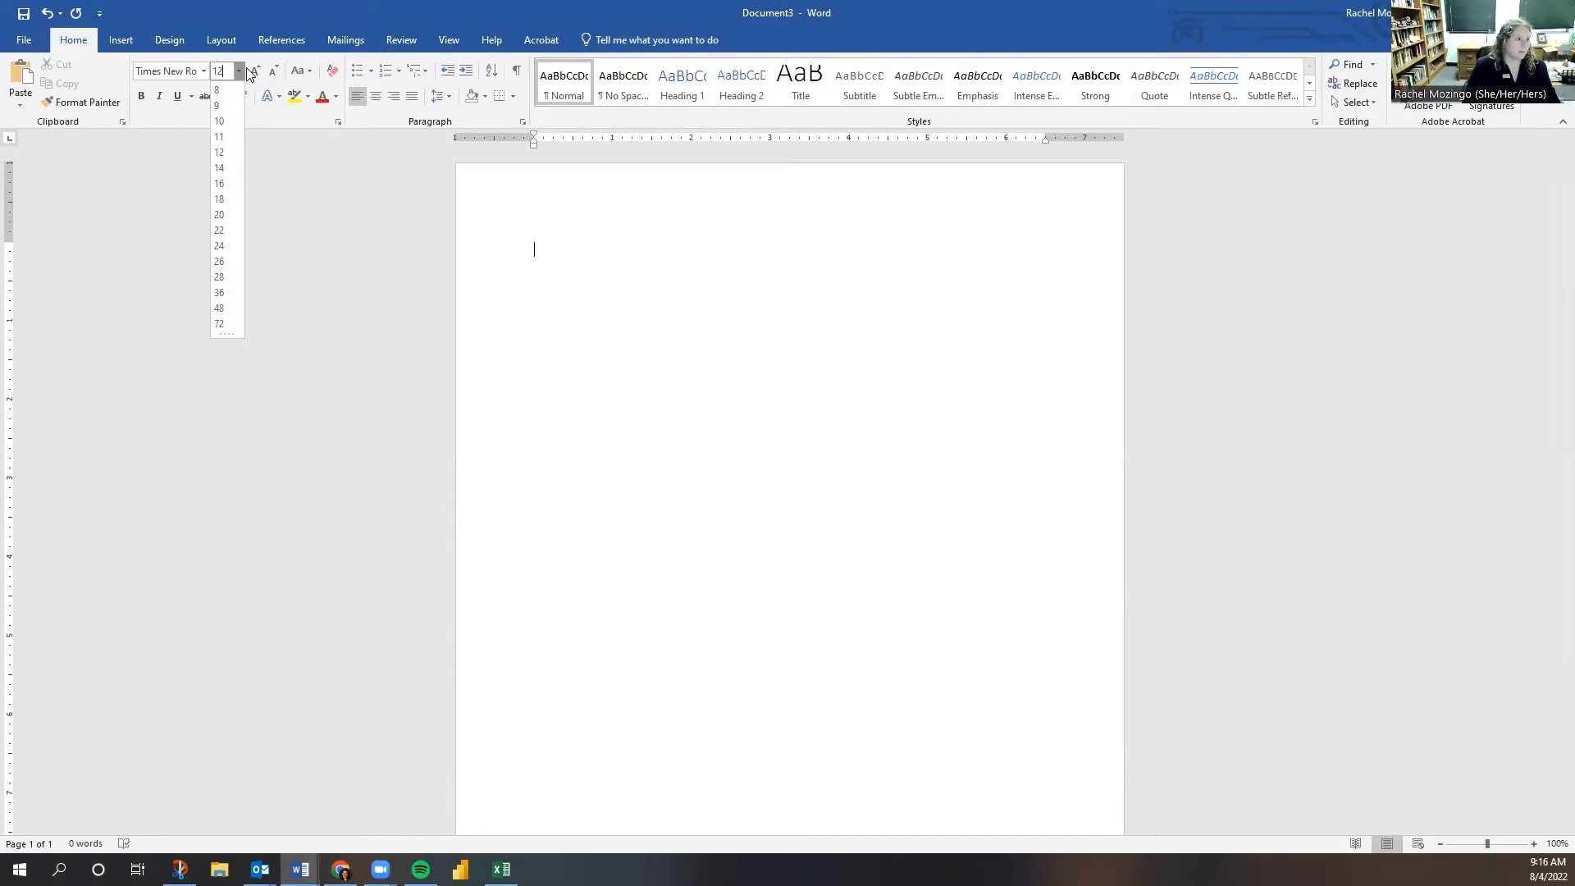
{"action": "left_click", "coordinate": [253, 75]}
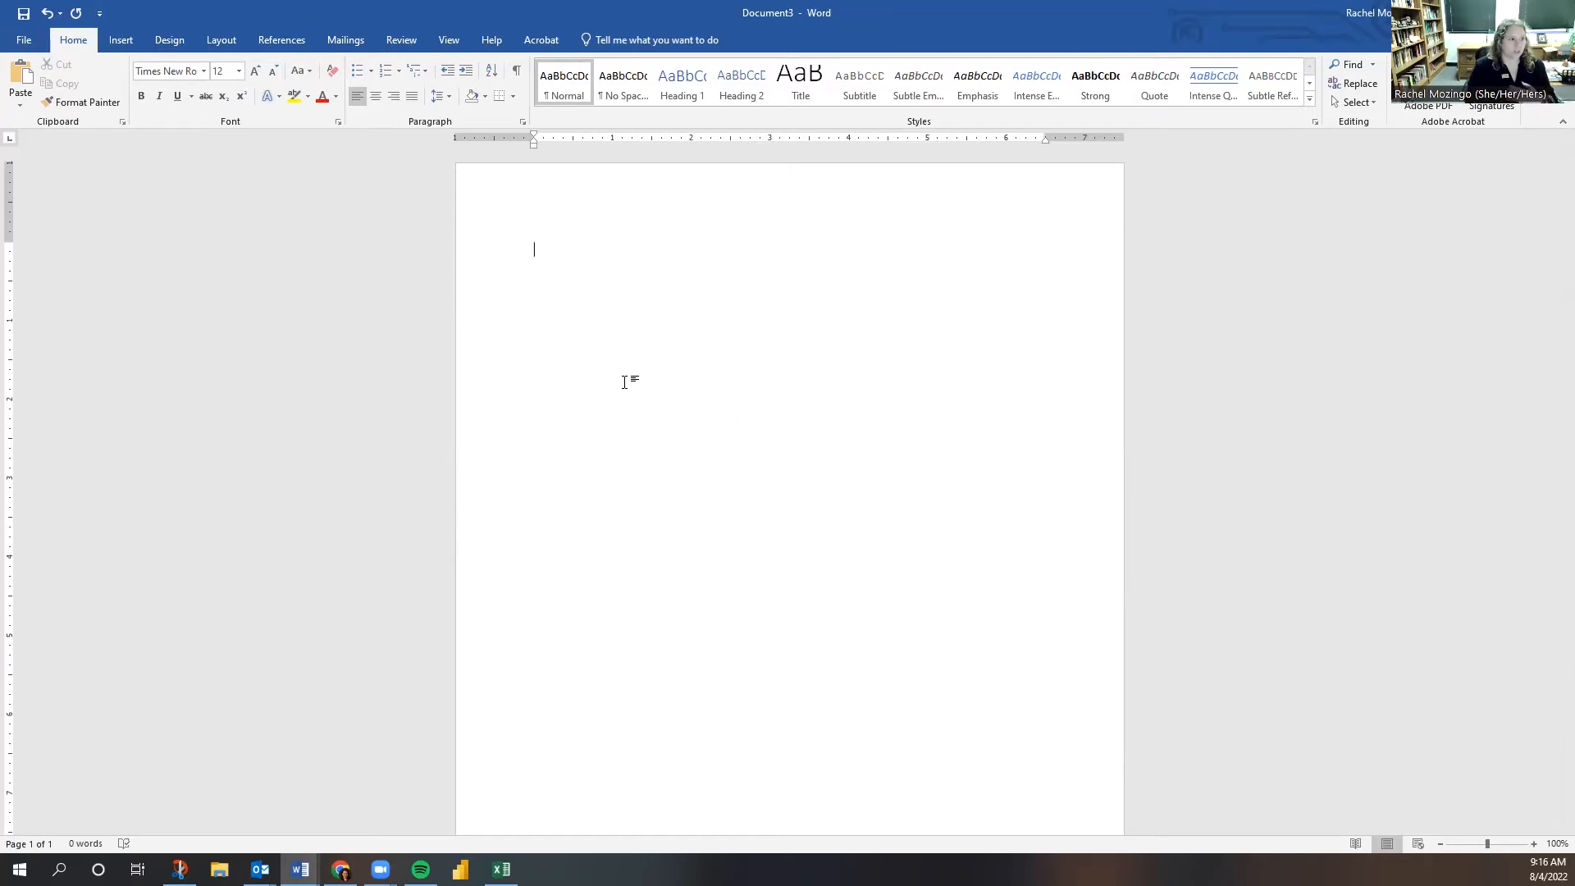
{"action": "double_click", "coordinate": [583, 194]}
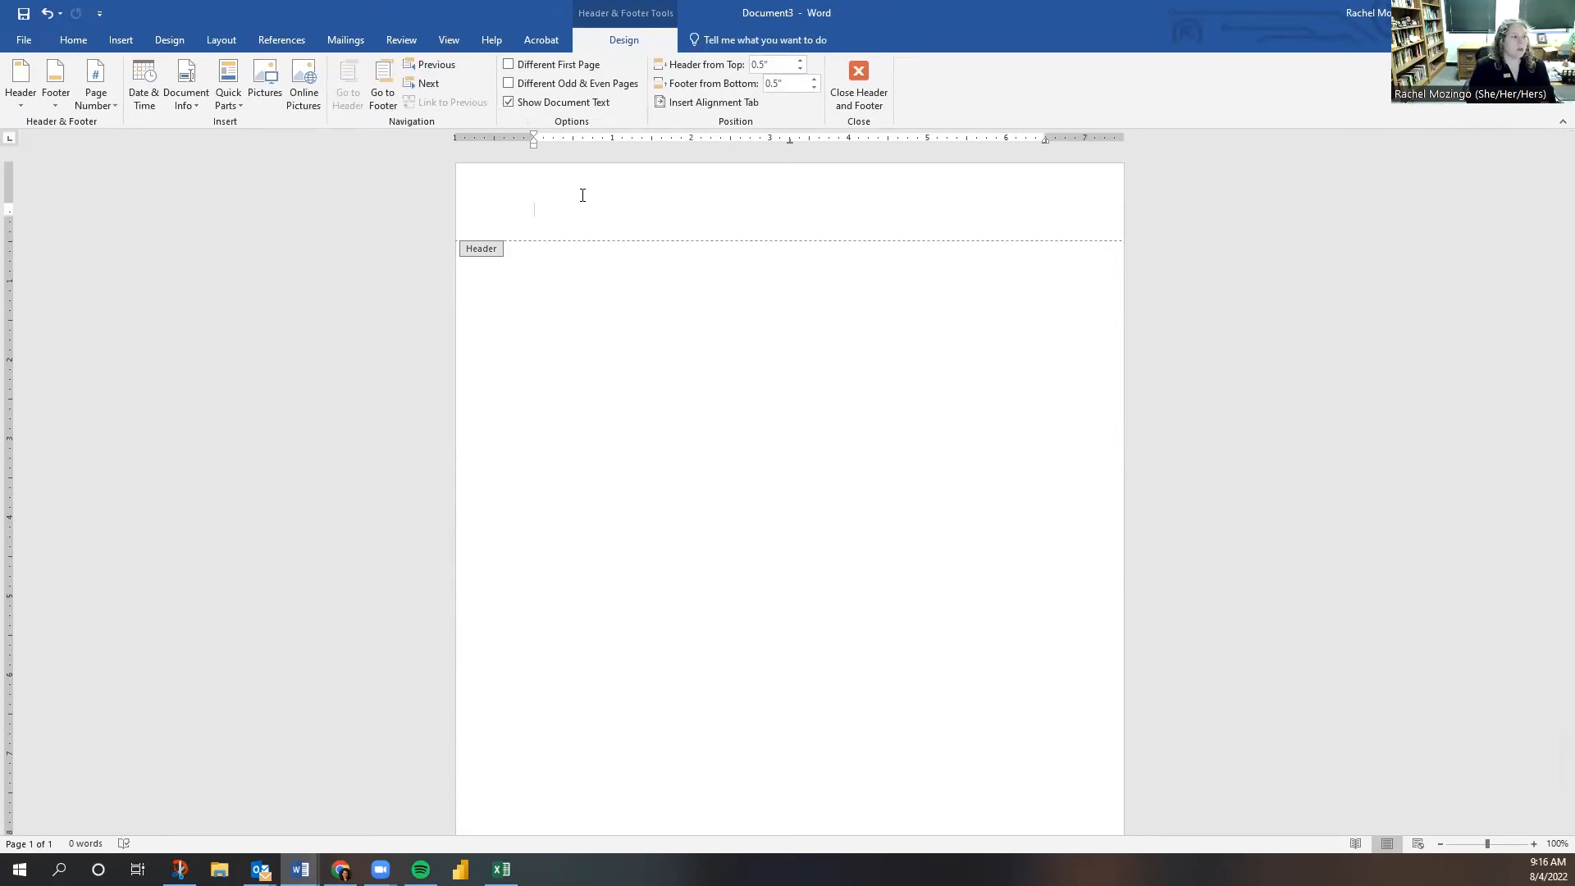
{"action": "left_click", "coordinate": [60, 41]}
{"action": "double_click", "coordinate": [794, 423]}
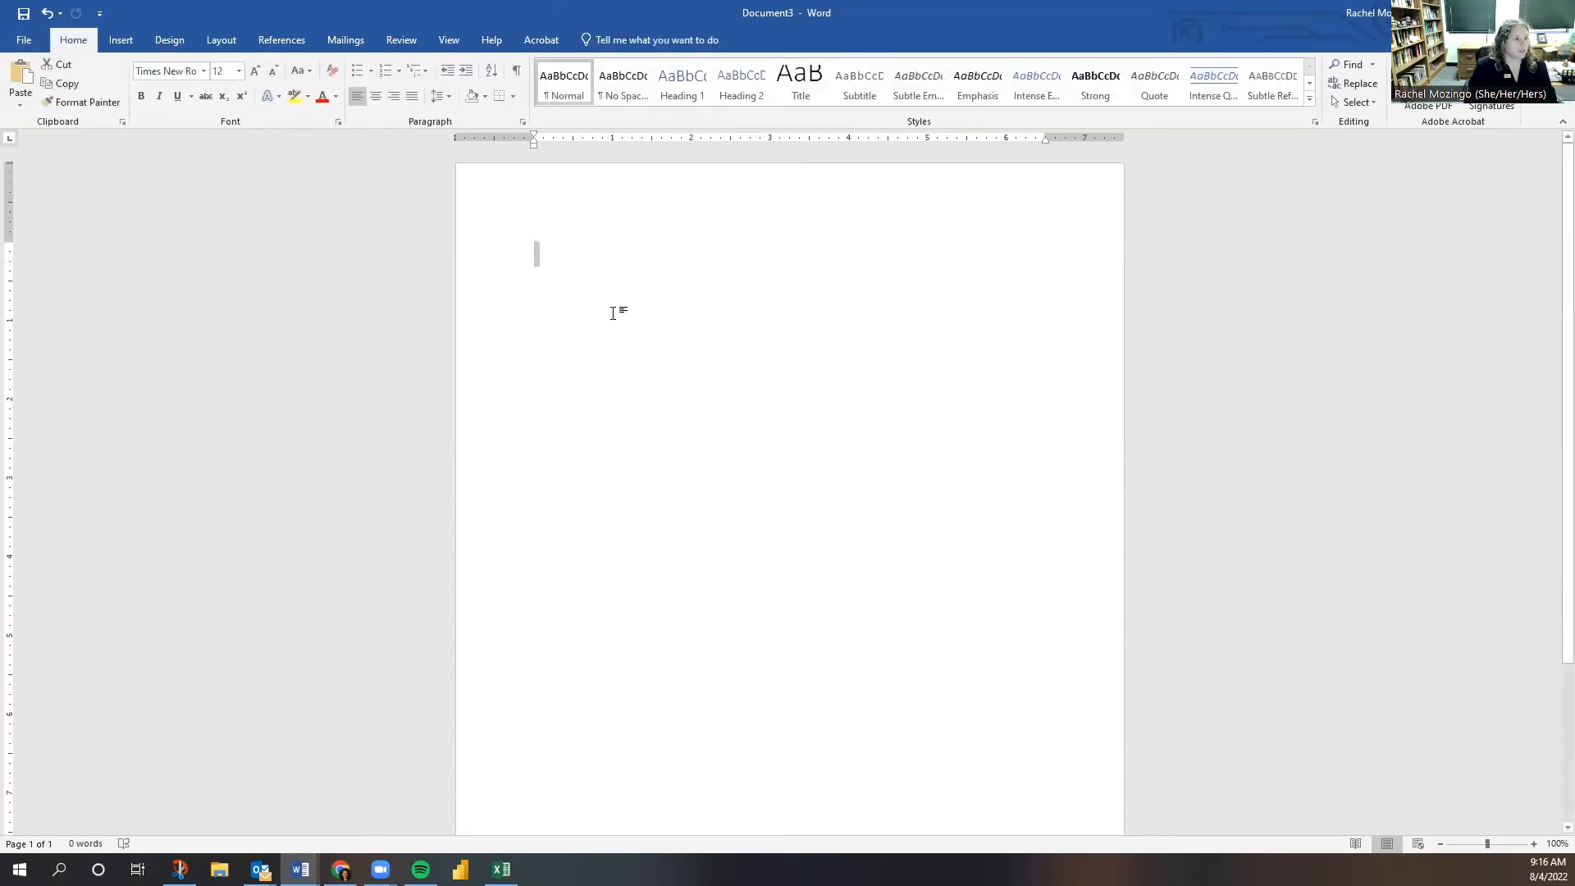
{"action": "double_click", "coordinate": [606, 200]}
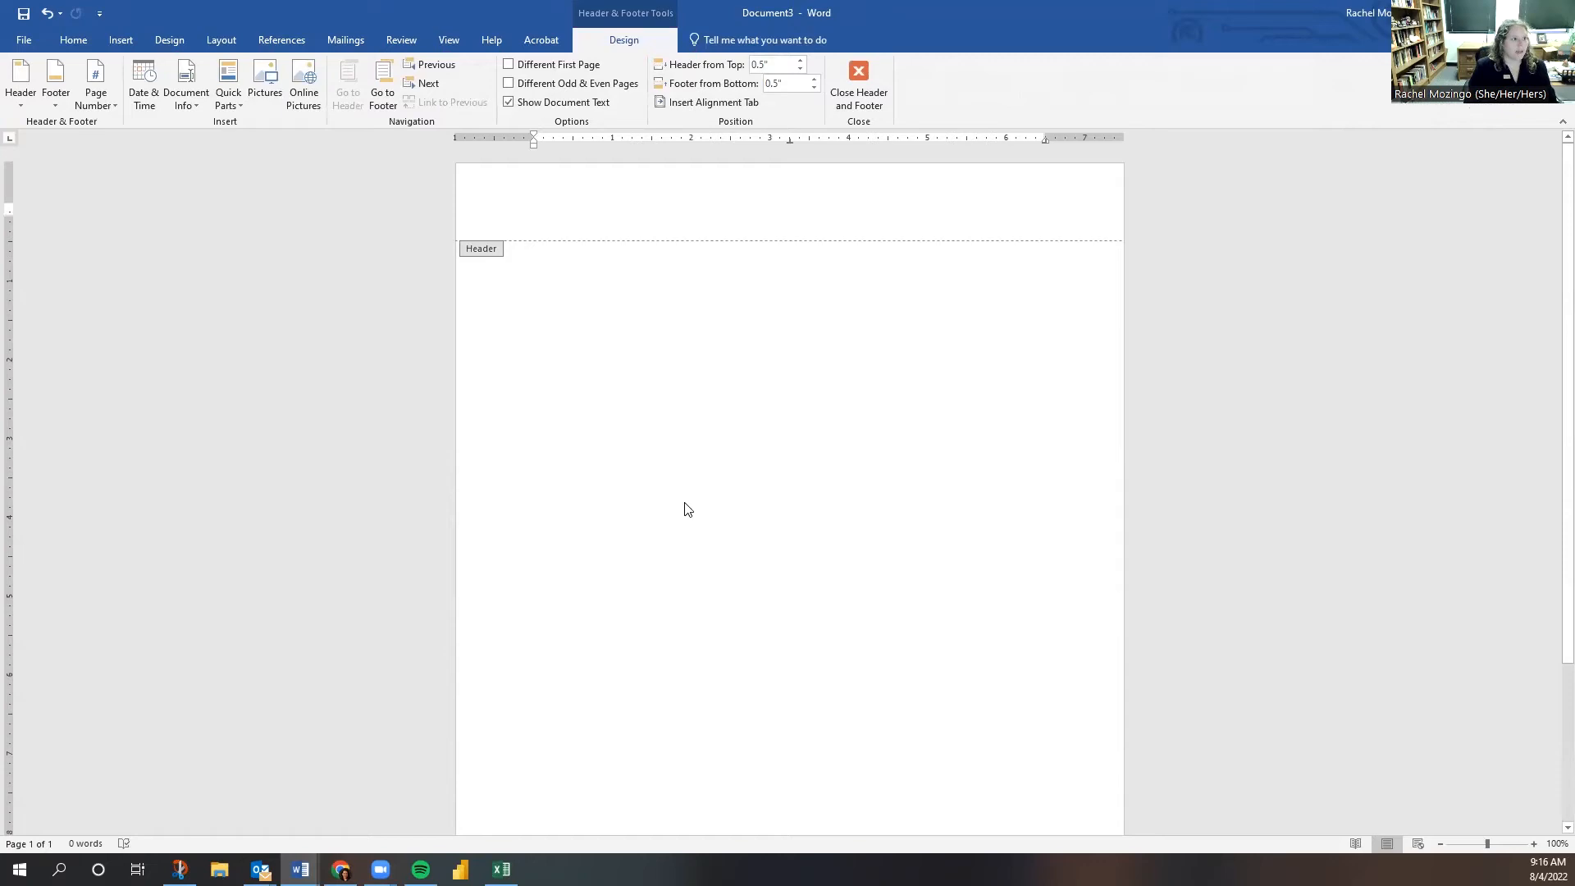
{"action": "double_click", "coordinate": [783, 433]}
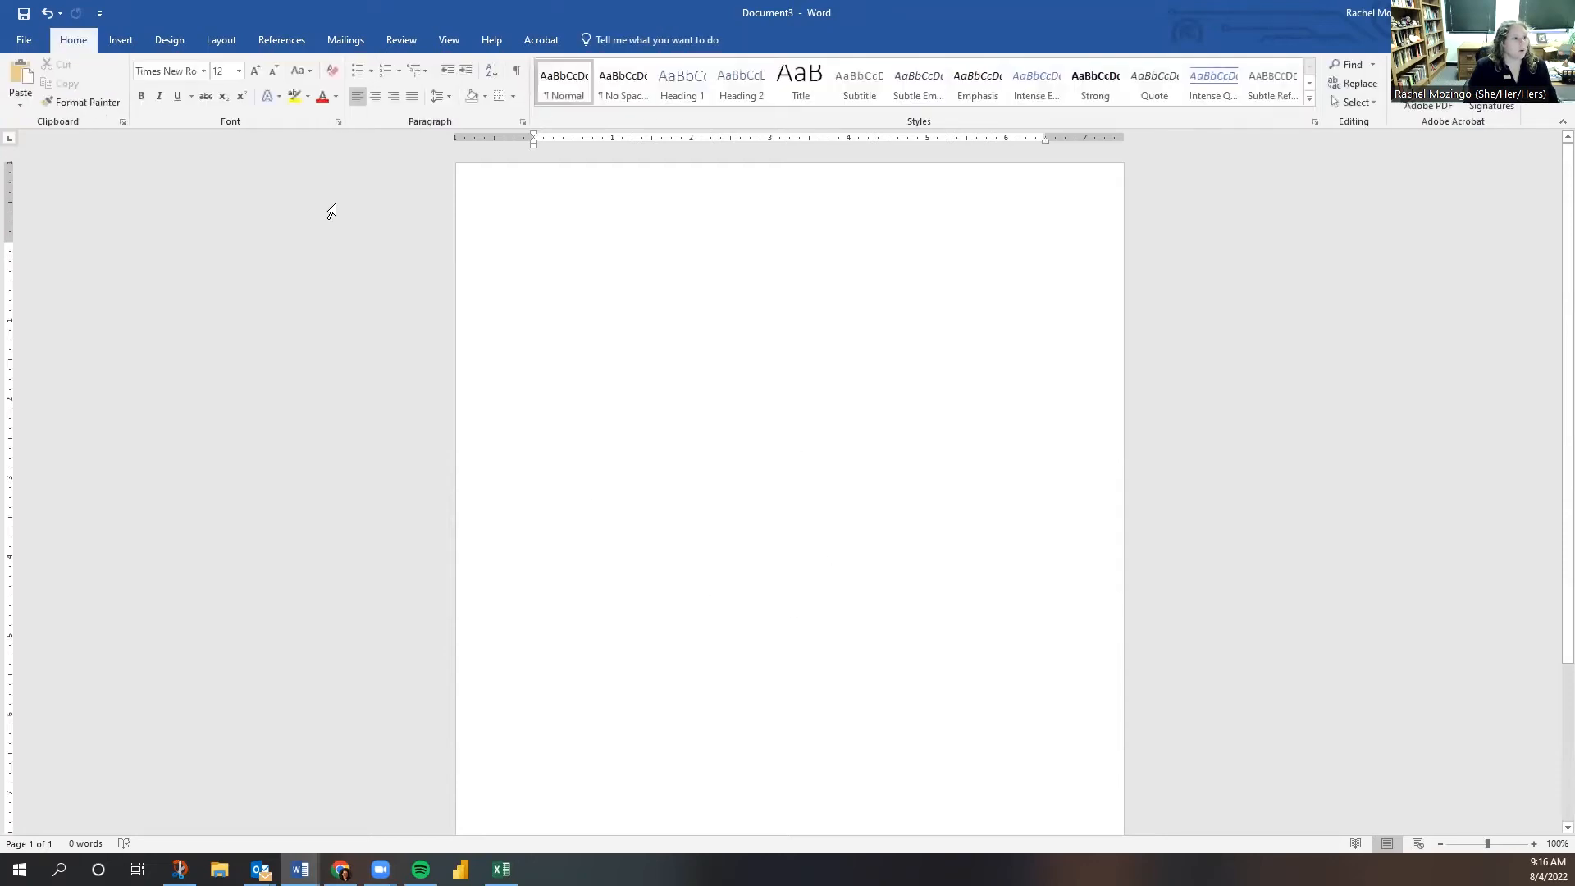
{"action": "left_click", "coordinate": [170, 39]}
{"action": "left_click", "coordinate": [232, 45]}
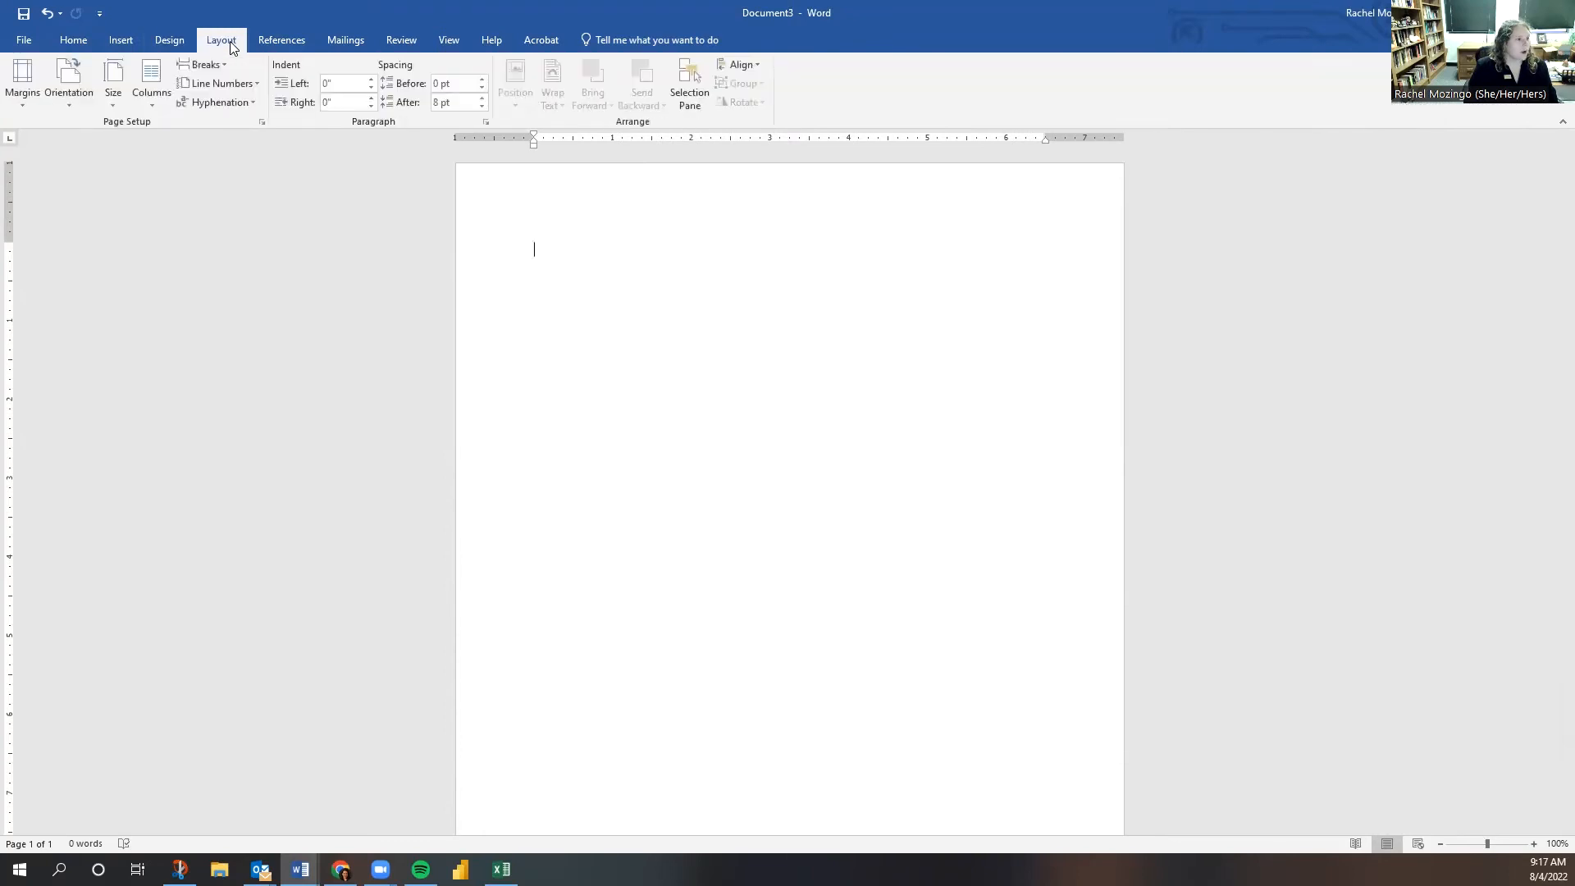
{"action": "left_click", "coordinate": [394, 40]}
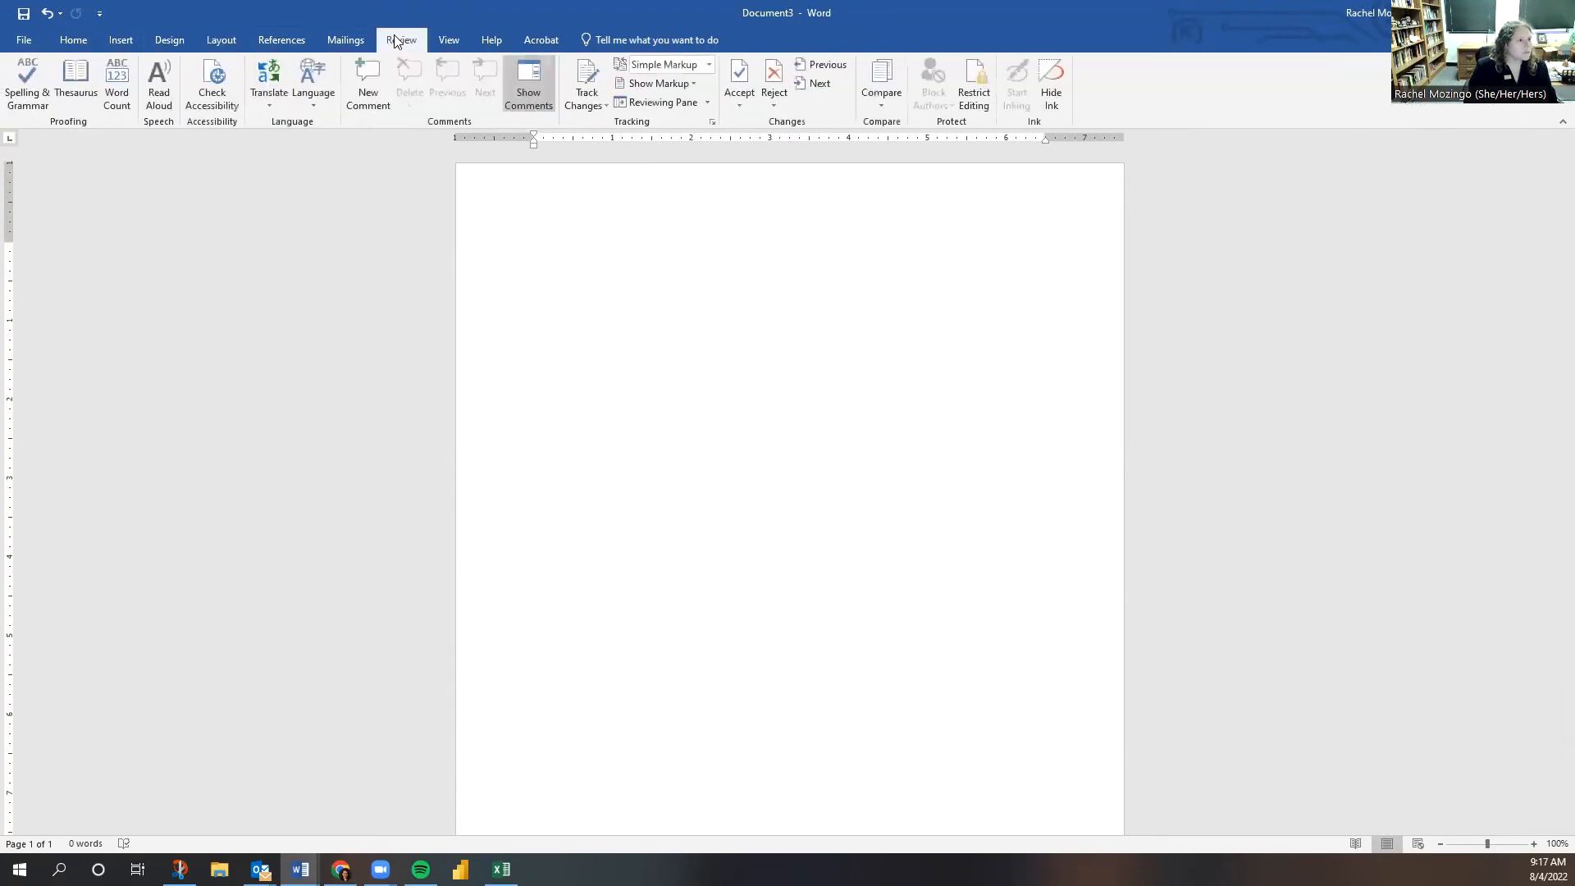
{"action": "left_click", "coordinate": [115, 40]}
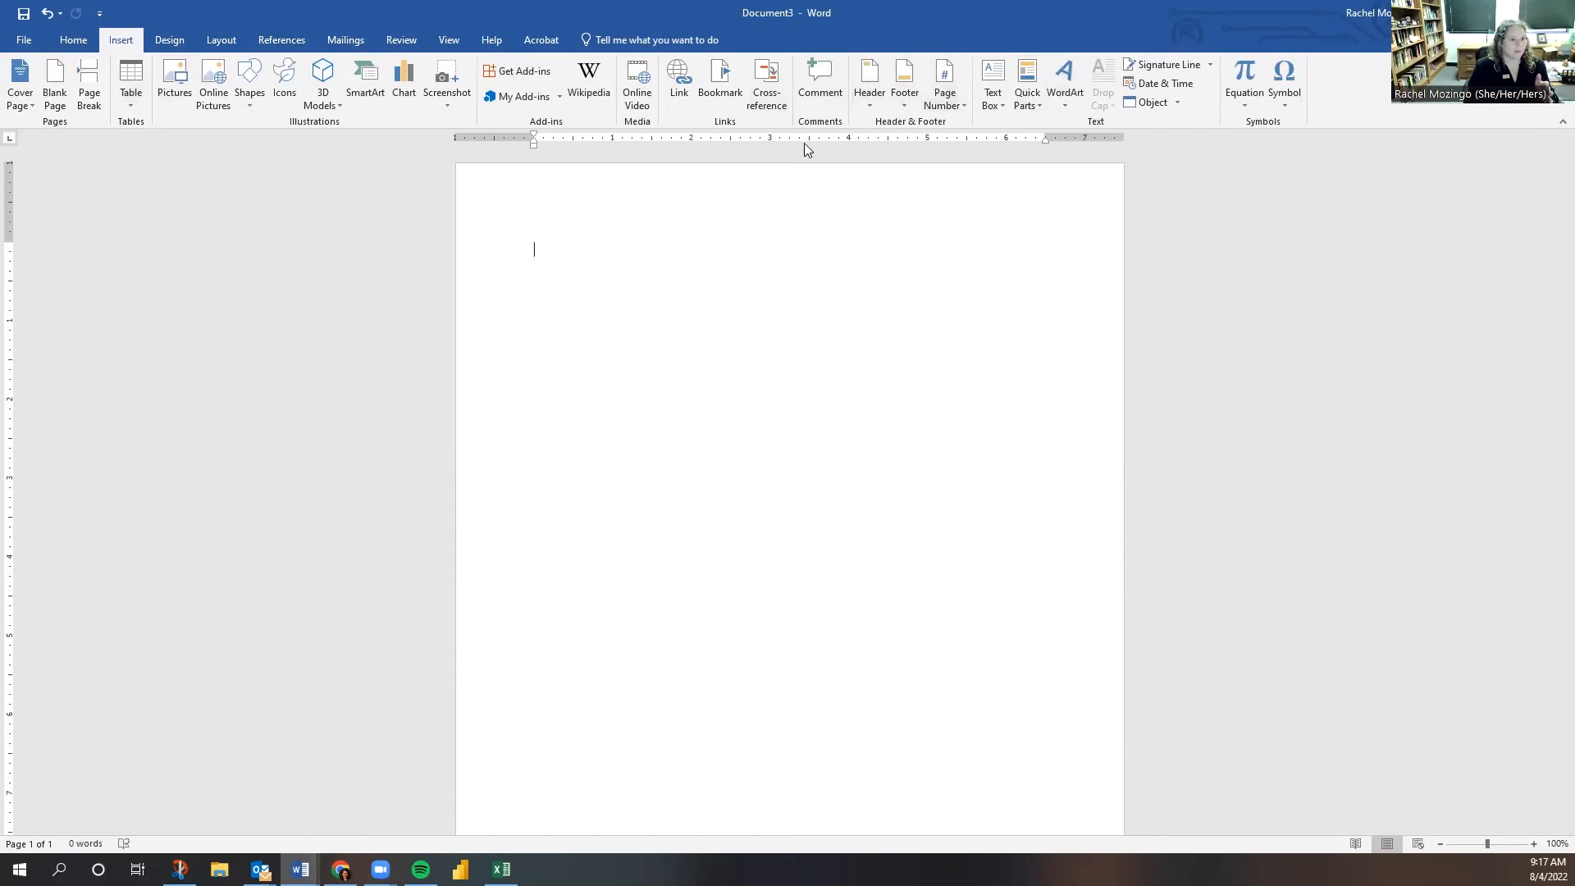
{"action": "left_click", "coordinate": [73, 39]}
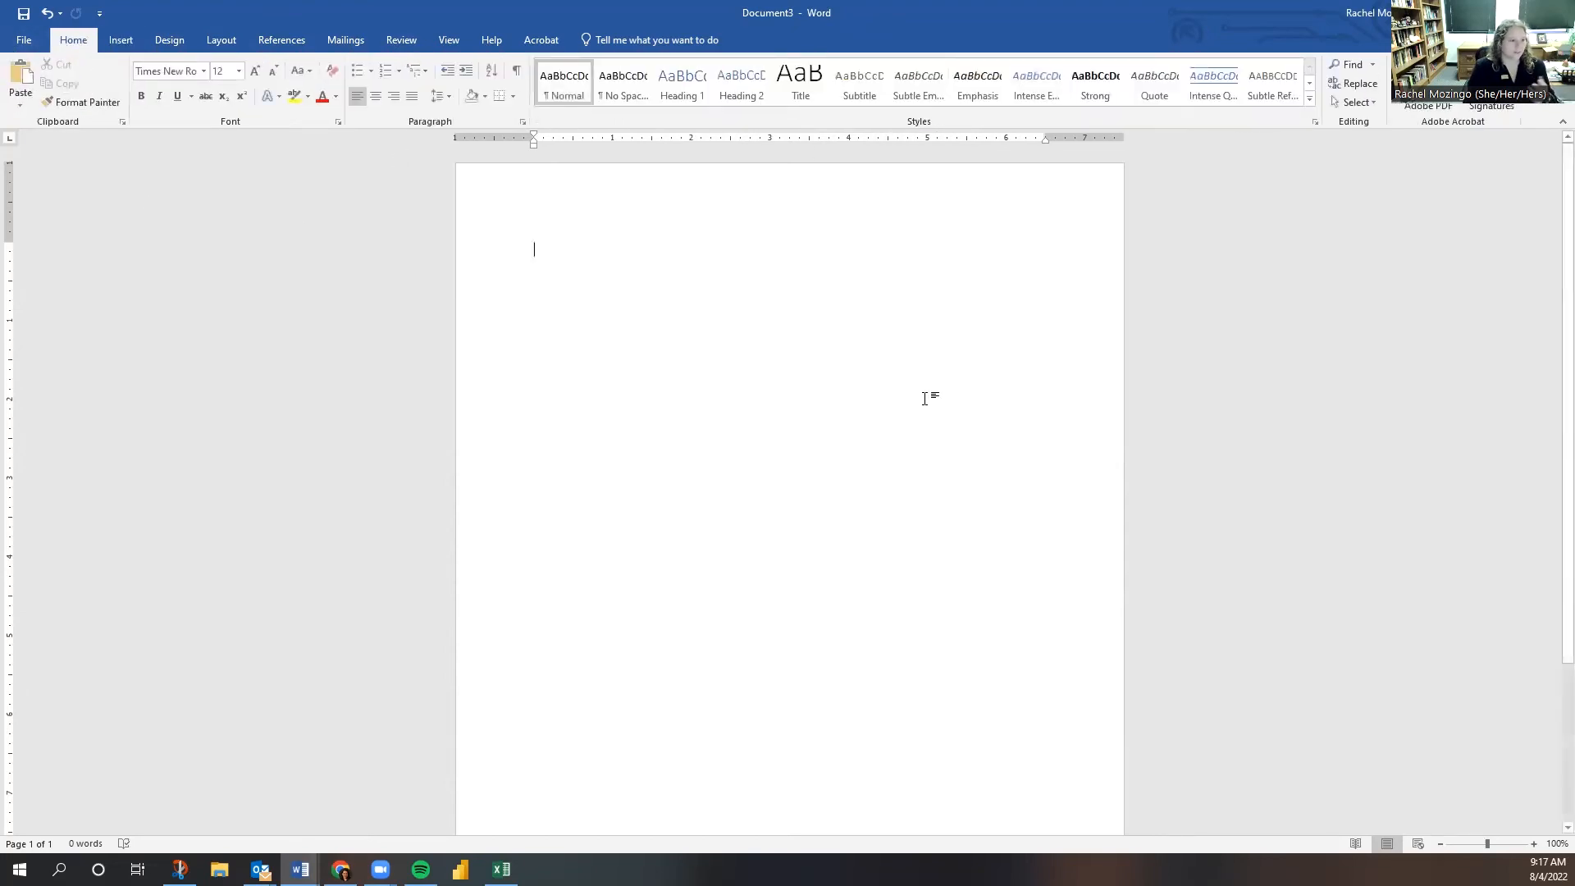
{"action": "double_click", "coordinate": [812, 221]}
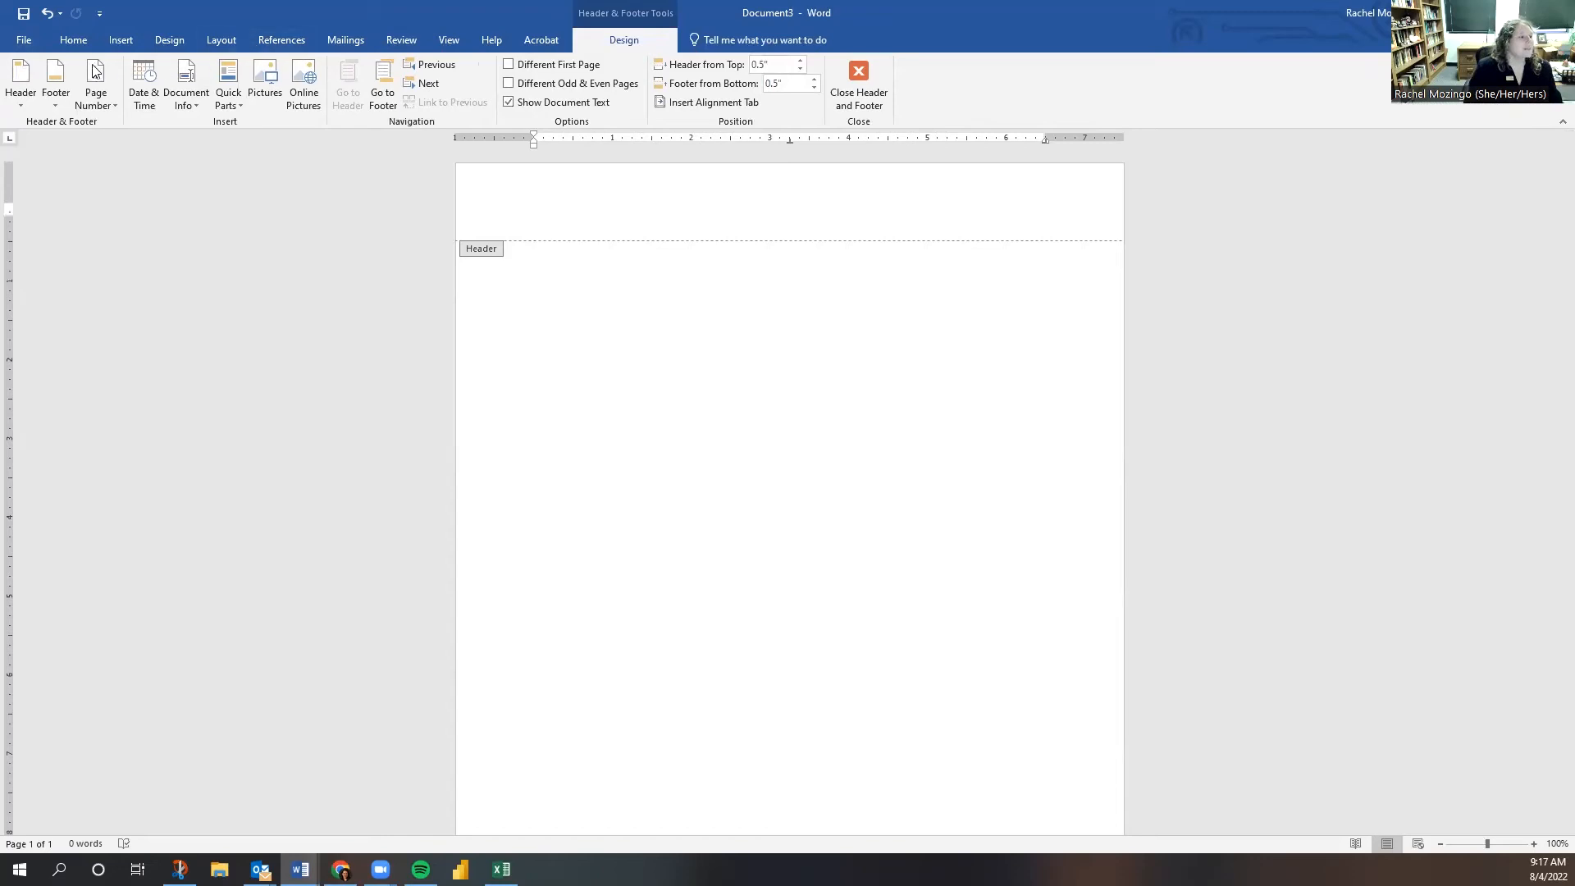
- Insert a Plain Number 3 page number at the top right, preceded by the author's last name
{"action": "left_click", "coordinate": [108, 102]}
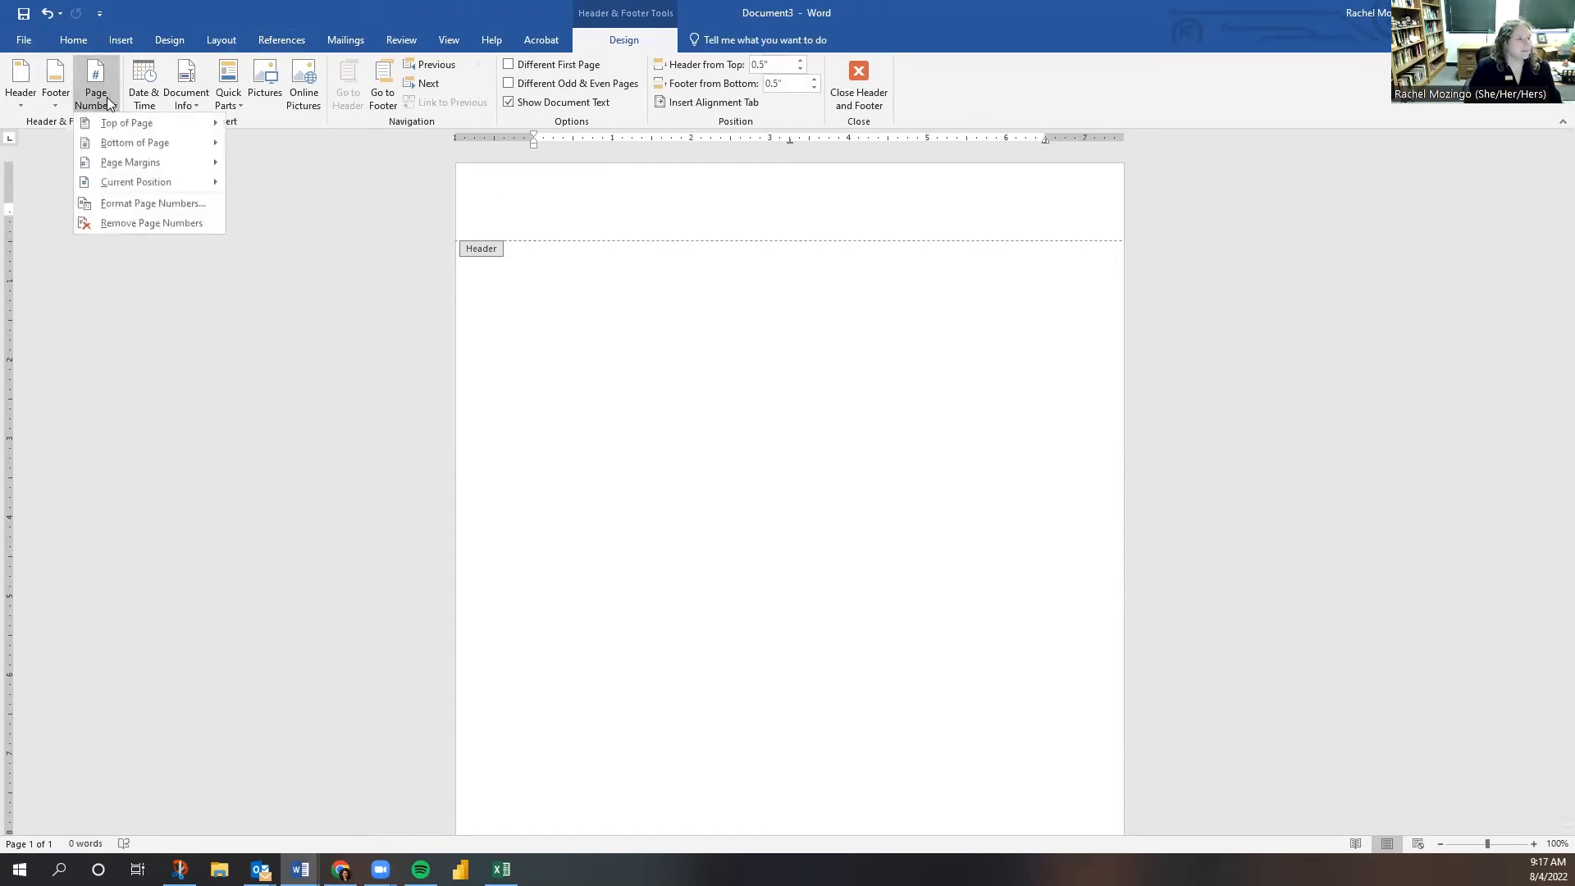
{"action": "mouse_move", "coordinate": [120, 125]}
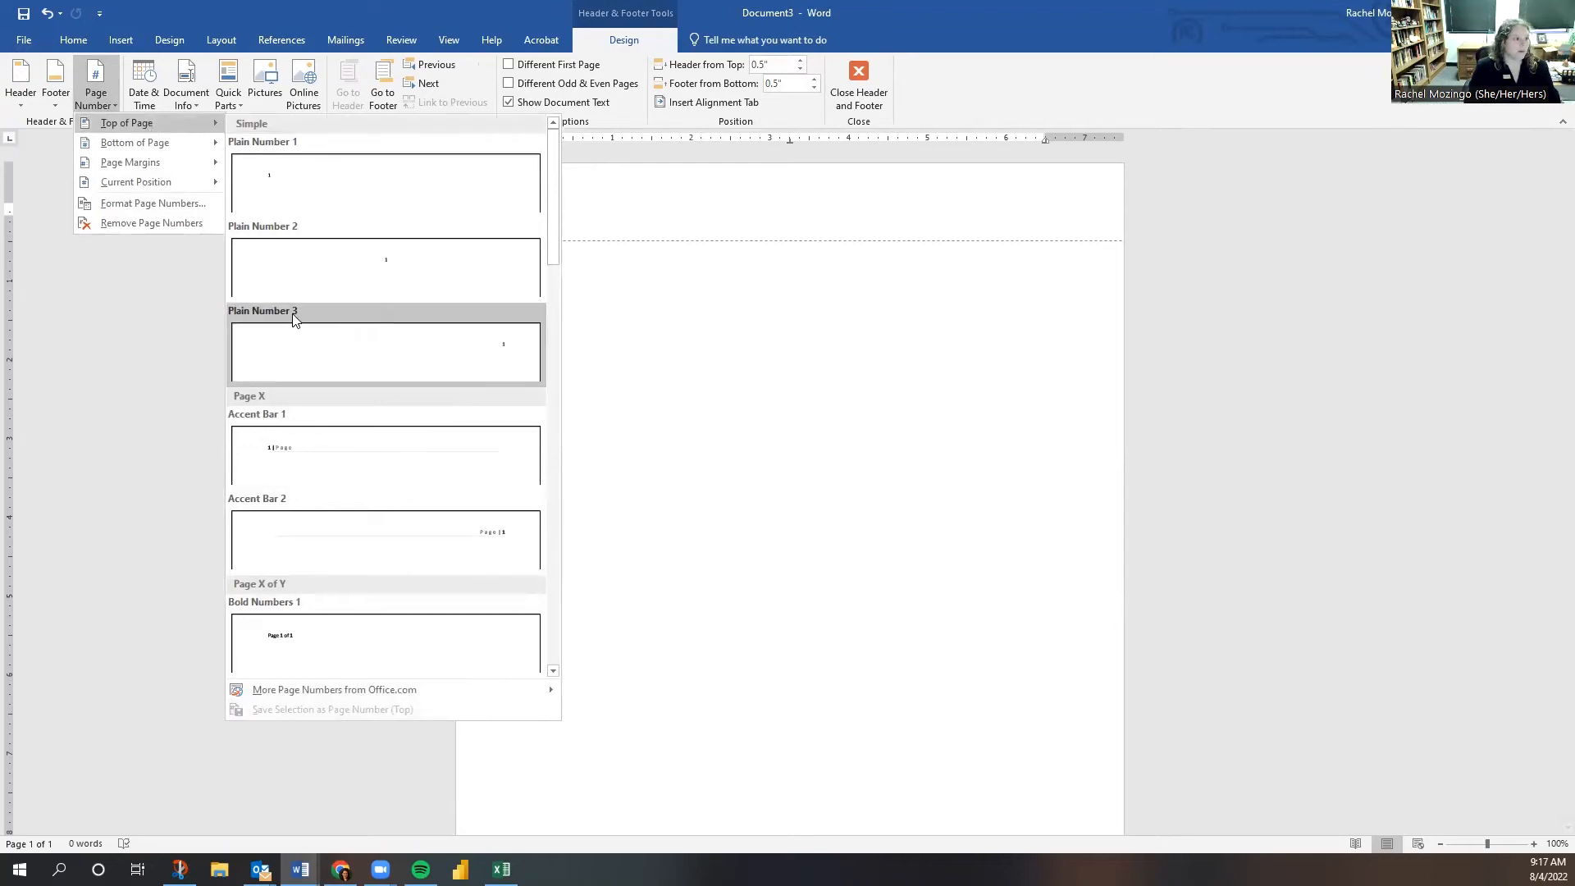
{"action": "left_click", "coordinate": [340, 351]}
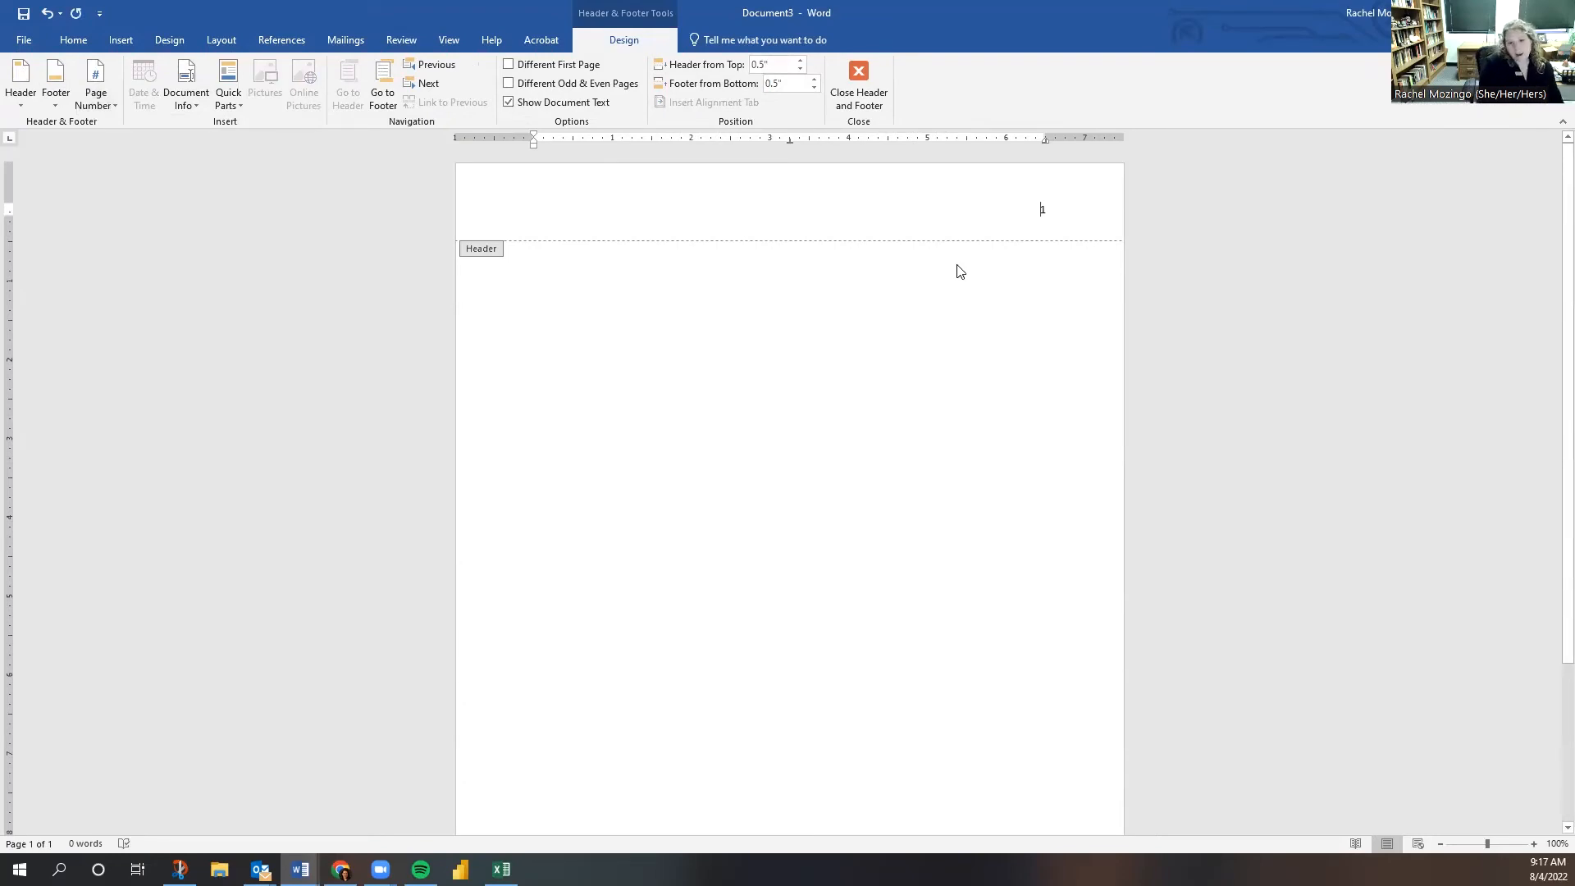
{"action": "type", "text": "Mozingo"}
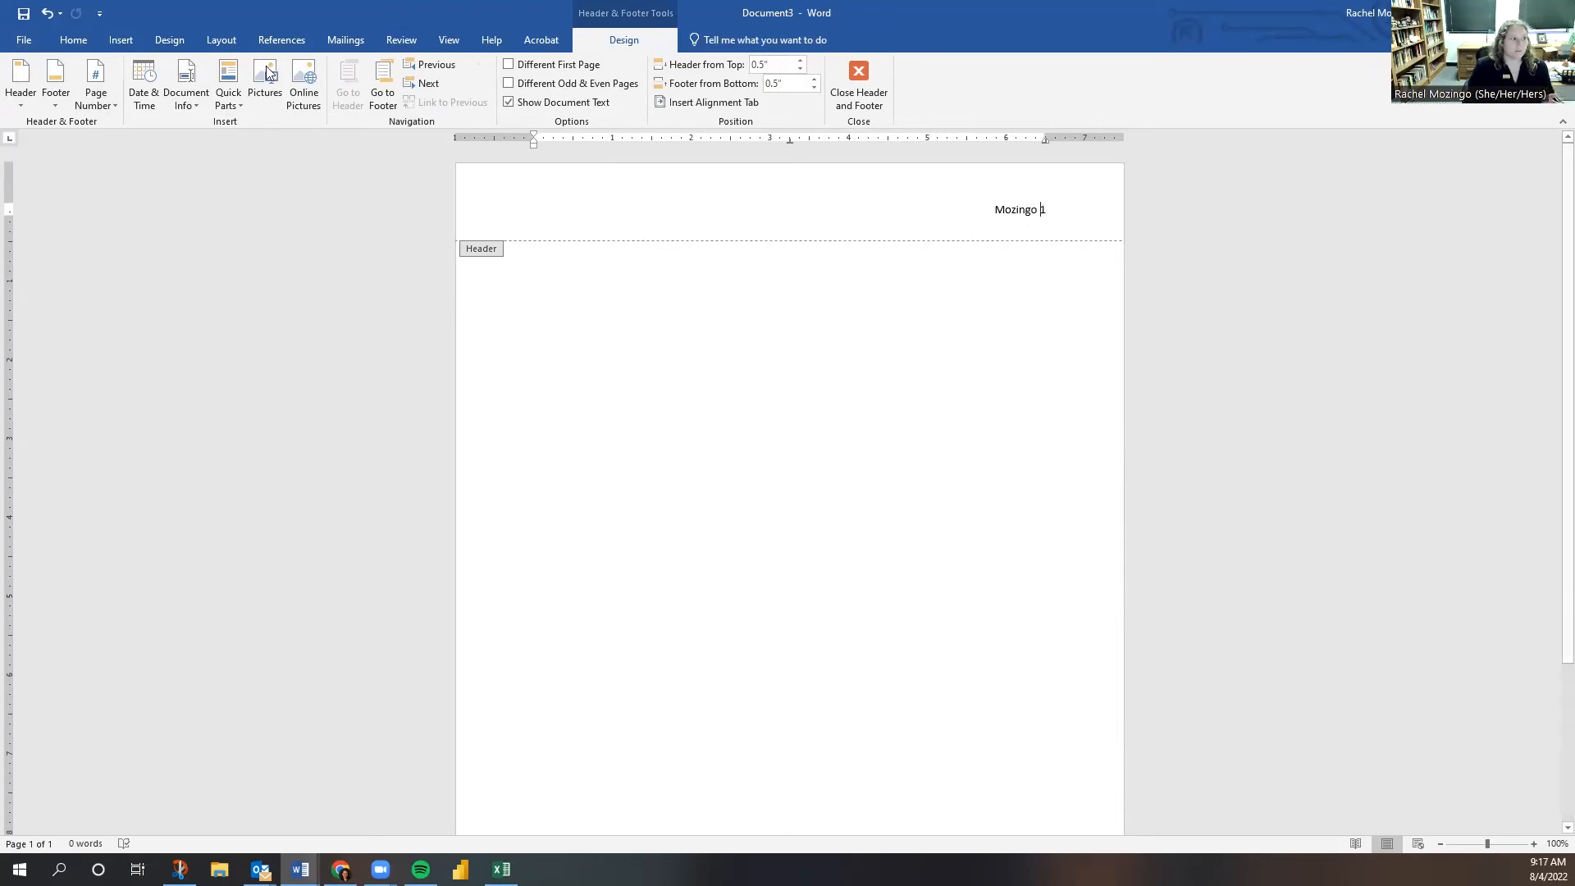
- Format the whole header line as Times New Roman 12 and return to the body
{"action": "left_click", "coordinate": [73, 40]}
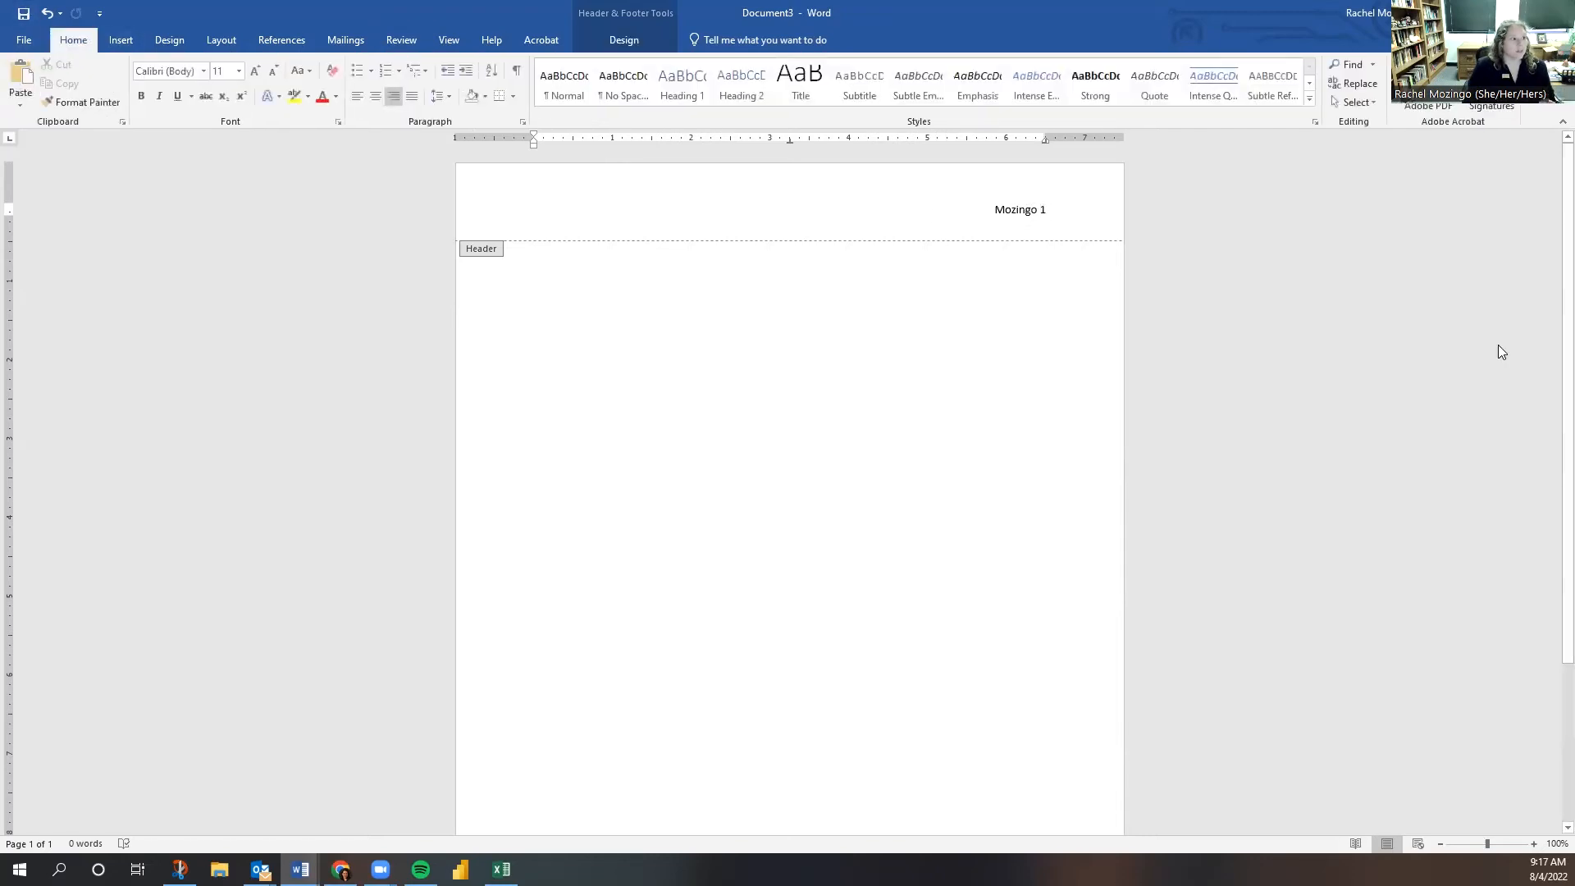
{"action": "triple_click", "coordinate": [1025, 213]}
{"action": "left_click", "coordinate": [1093, 168]}
{"action": "left_click", "coordinate": [1100, 259]}
{"action": "left_click", "coordinate": [1113, 163]}
{"action": "type", "text": "12"}
{"action": "key", "text": "Return"}
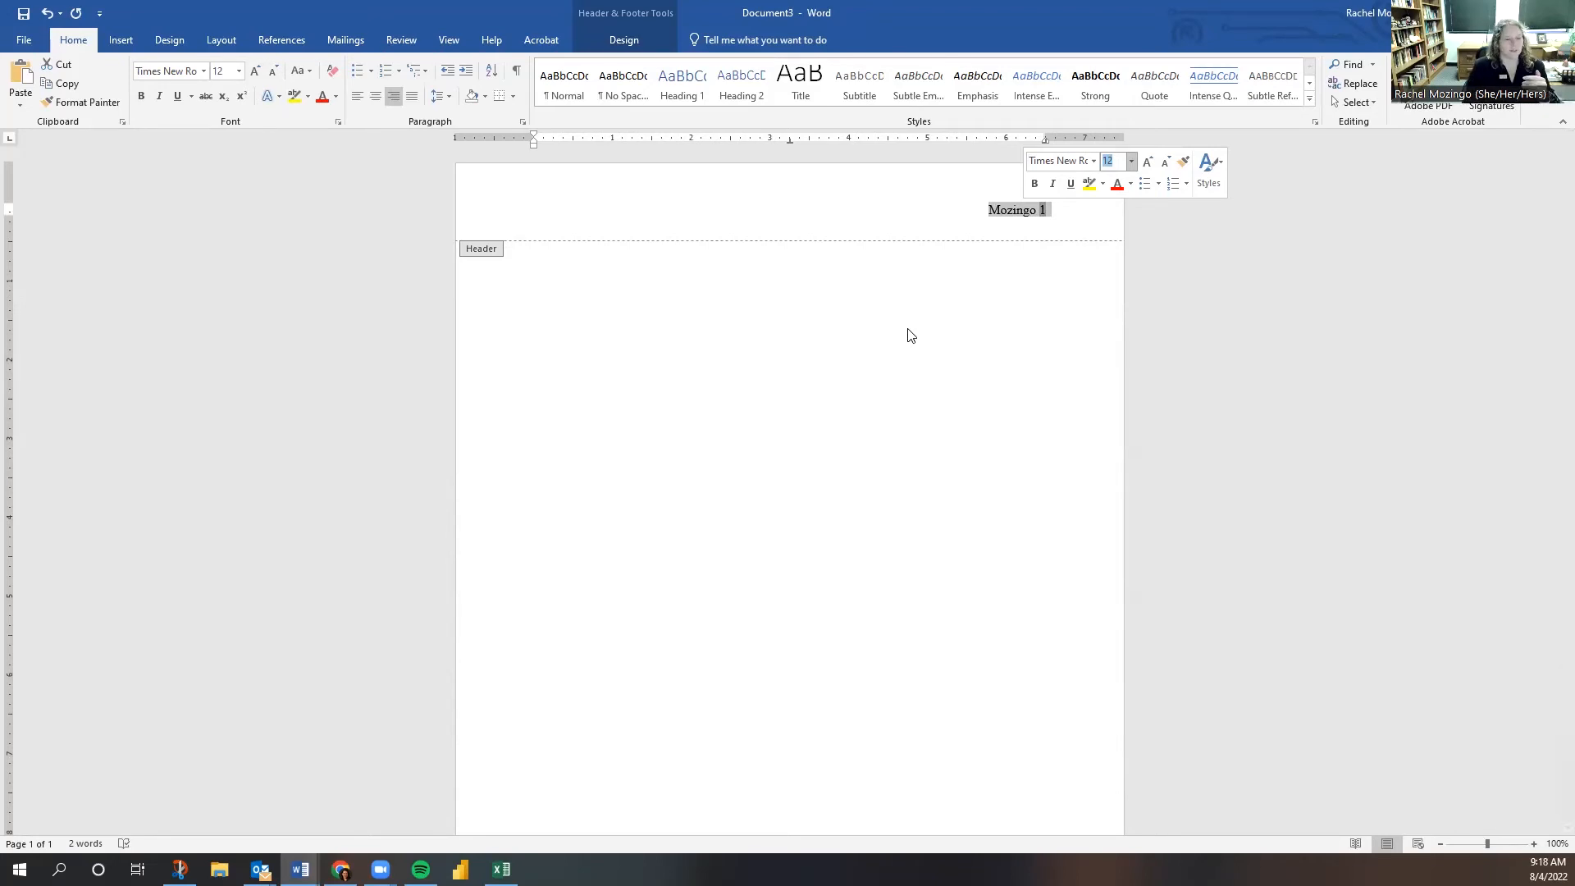
{"action": "double_click", "coordinate": [897, 290]}
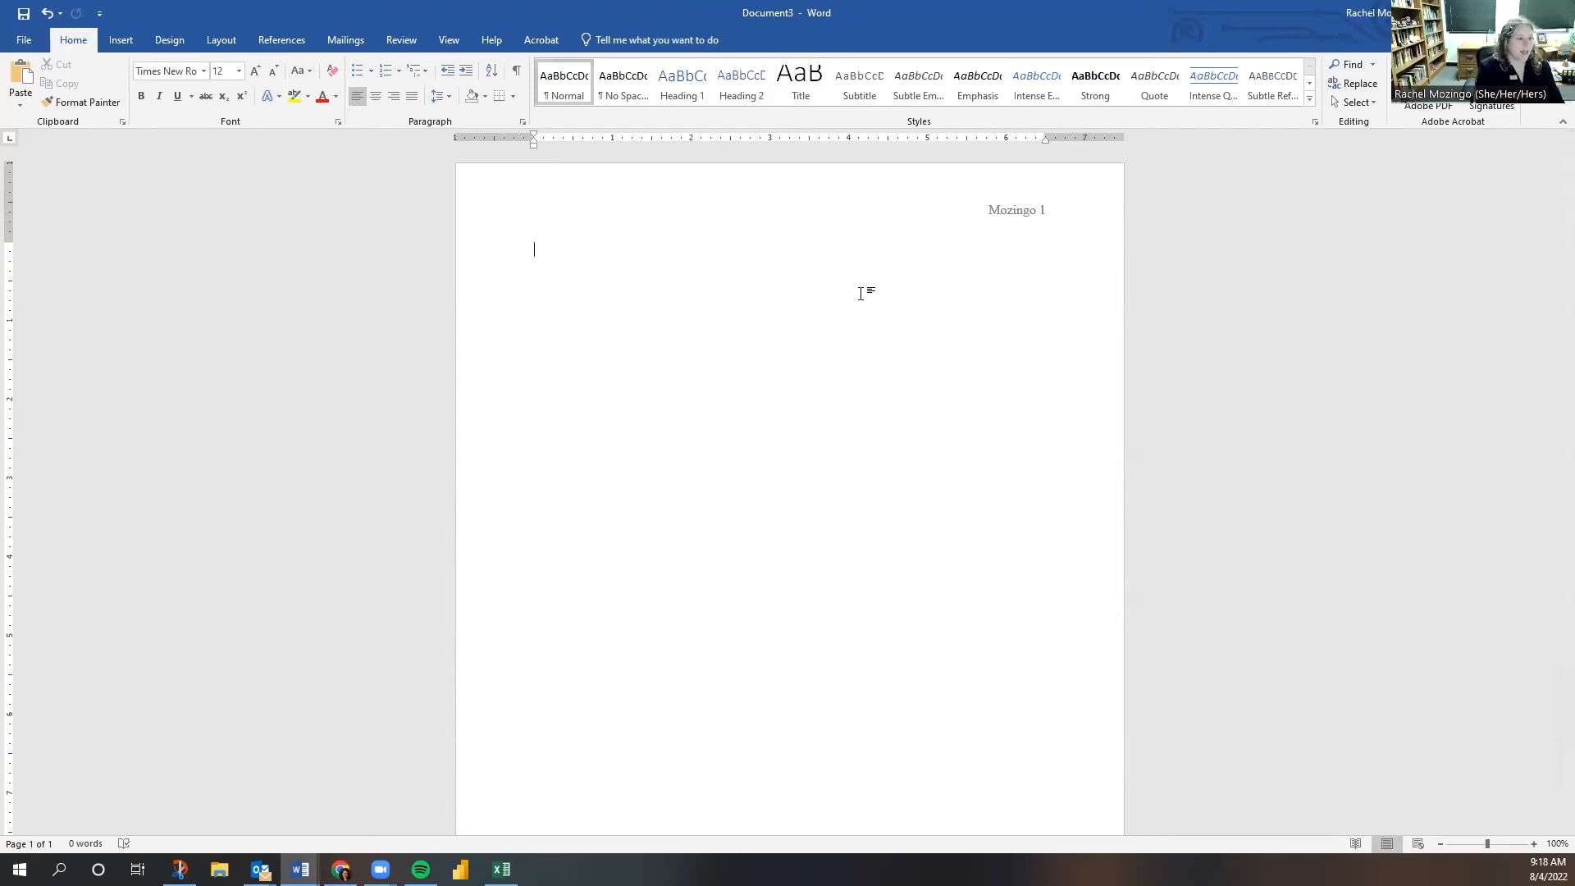
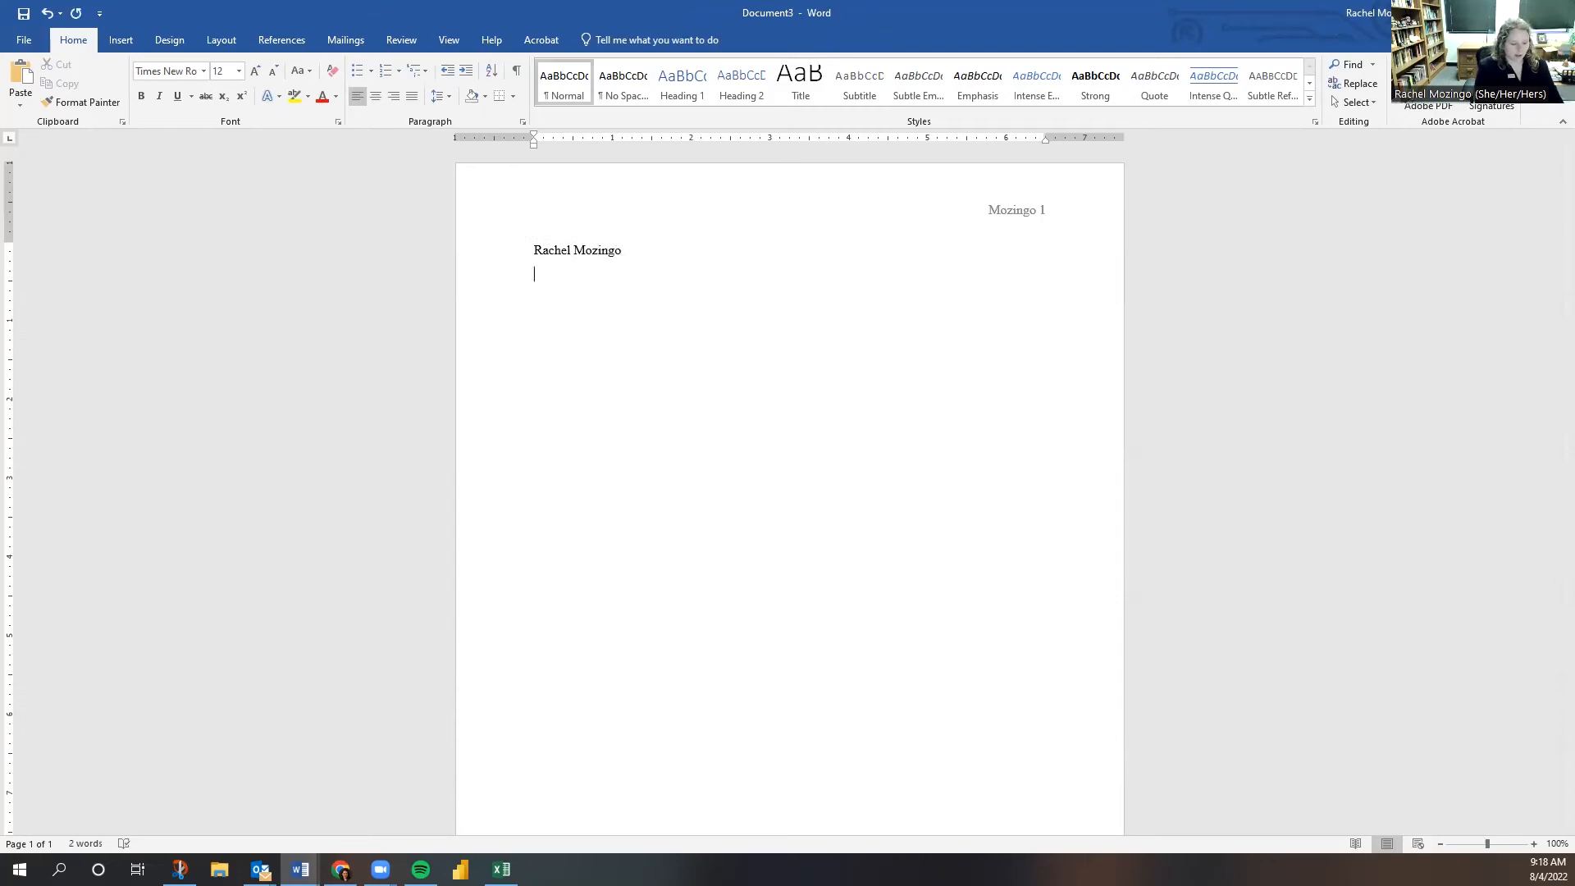
- Type the student's name, instructor's name, ENGL 1113 and 4 August 2022 on separate lines
{"action": "type", "text": "Dr"}
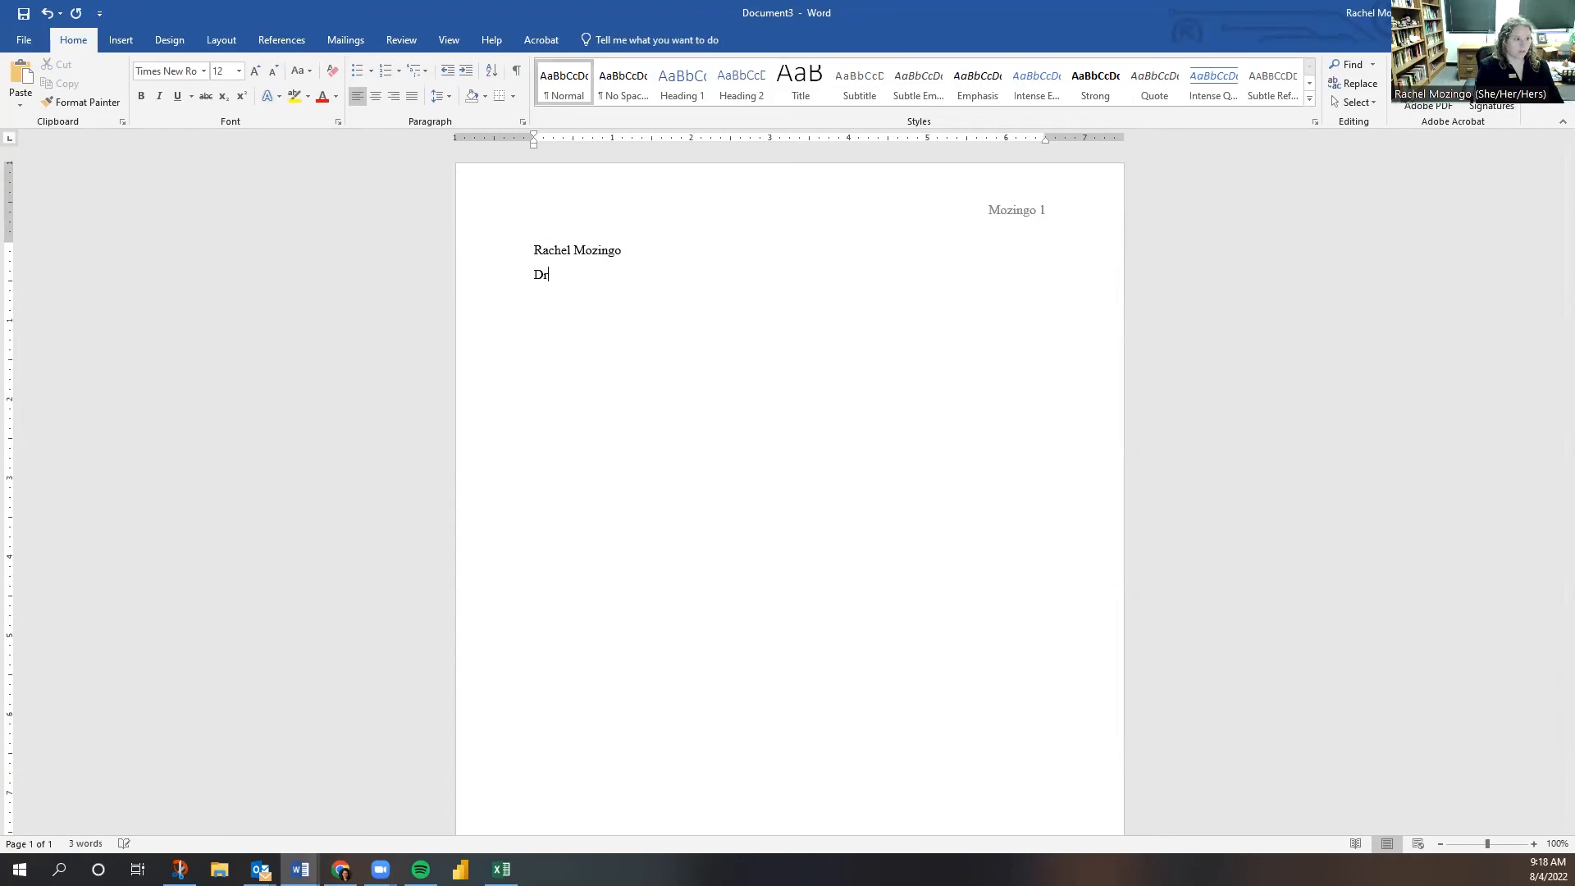
{"action": "type", "text": ". Carney"}
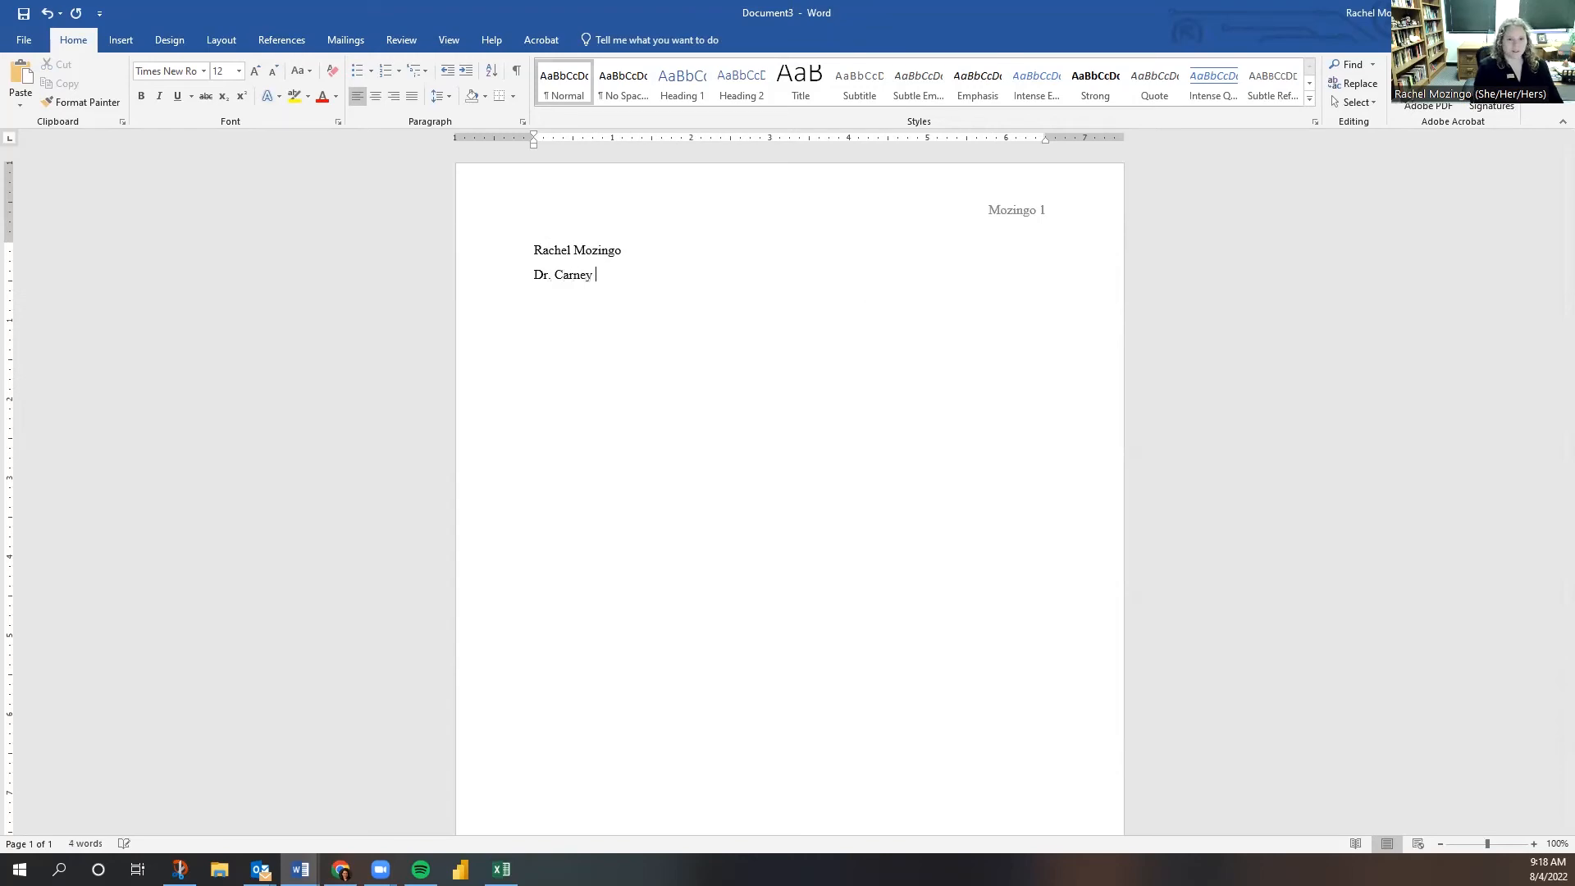
{"action": "key", "text": "Return"}
{"action": "type", "text": "E"}
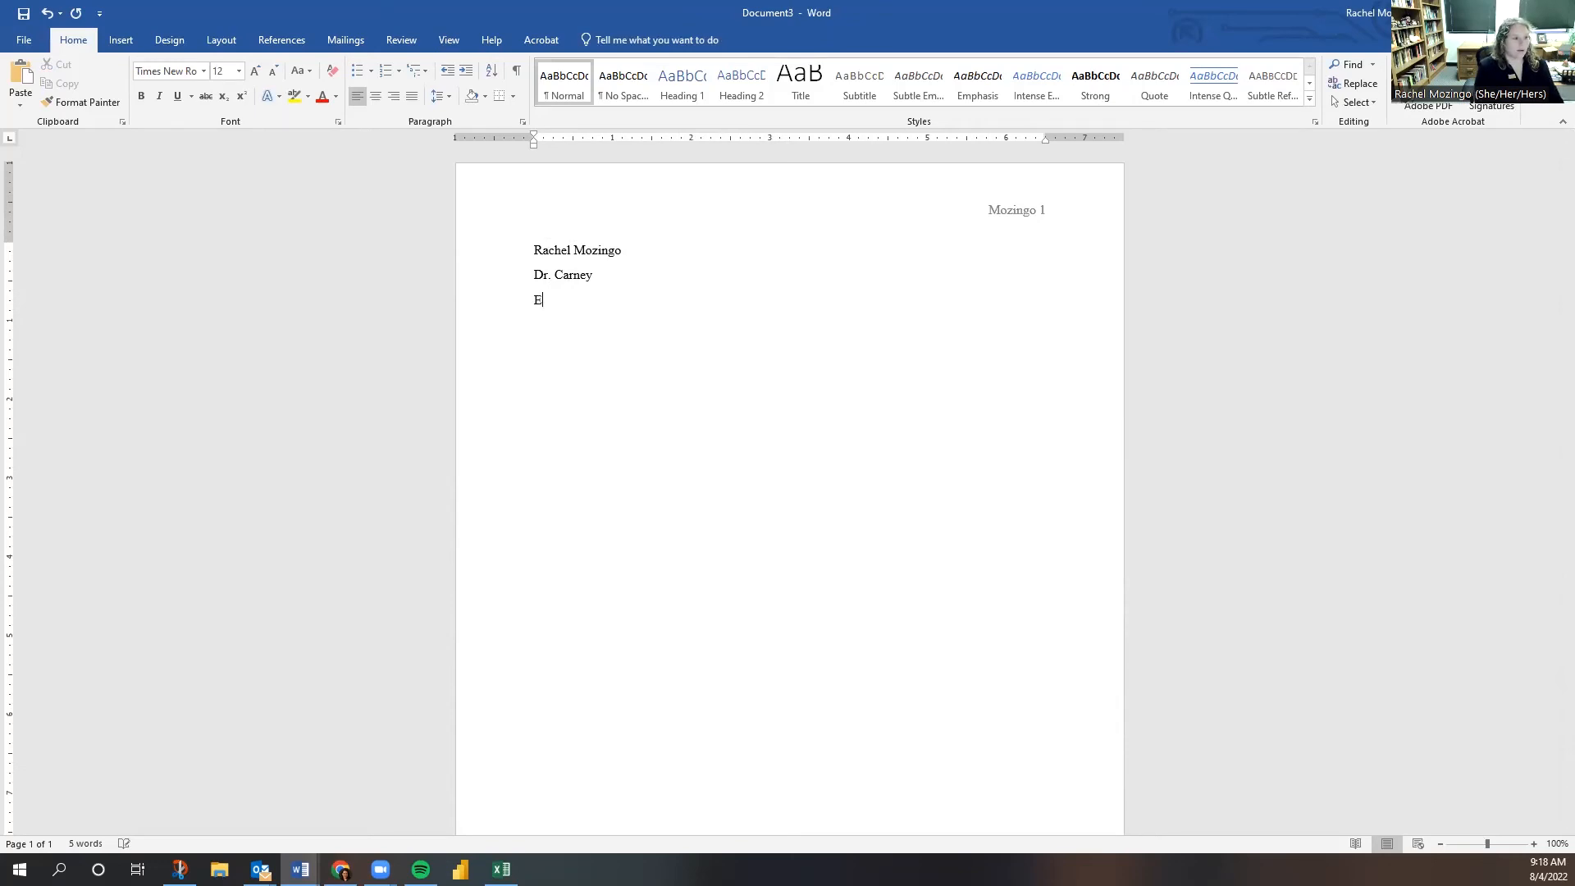
{"action": "type", "text": "NGL"}
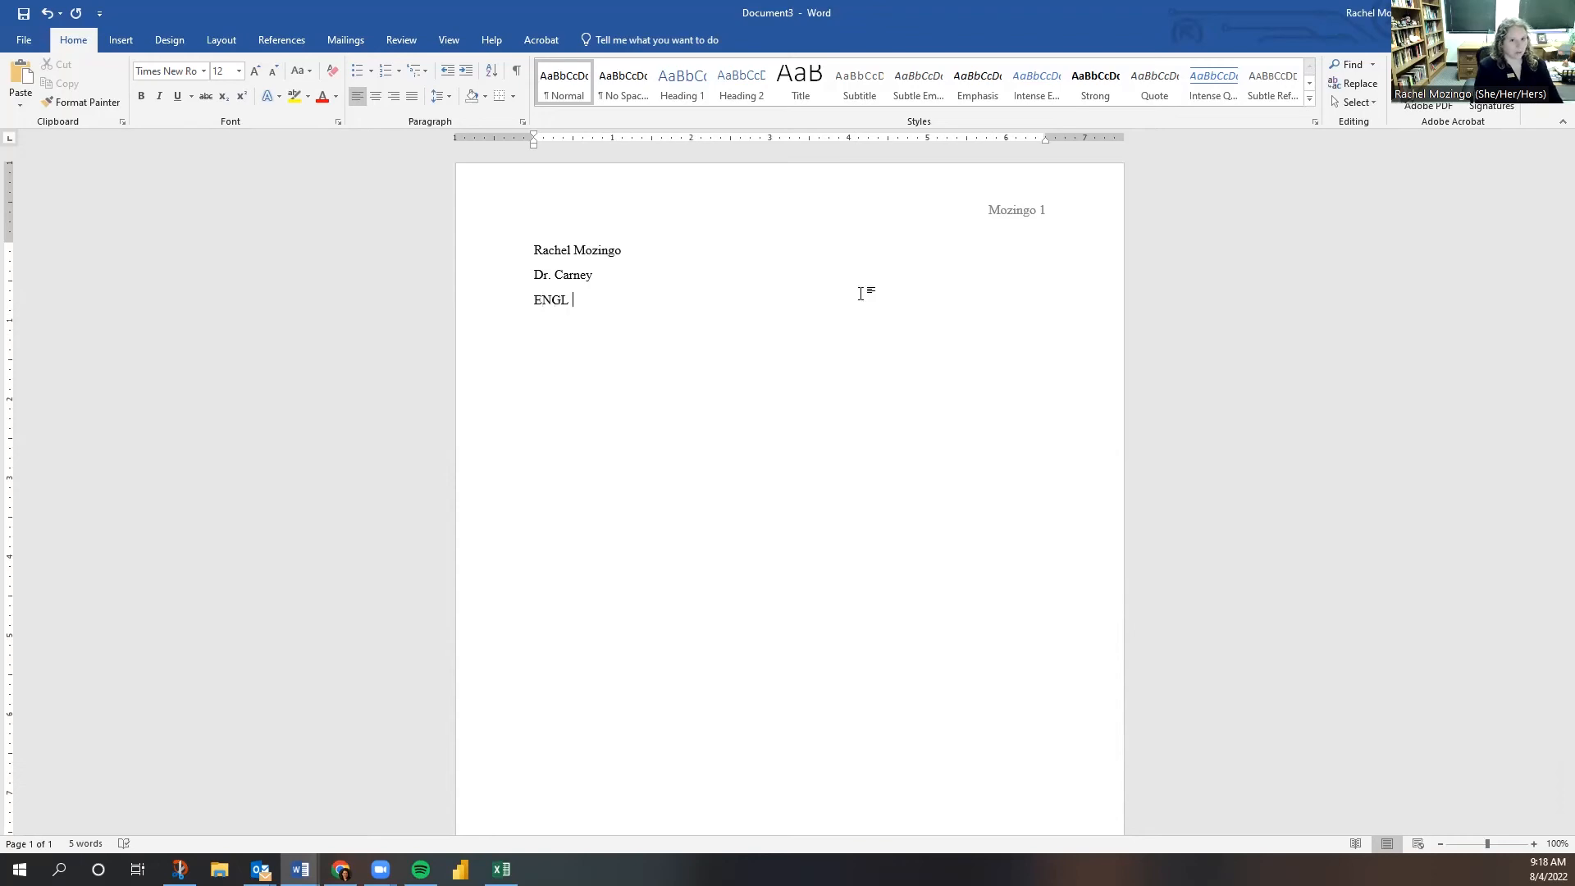
{"action": "type", "text": " 1113"}
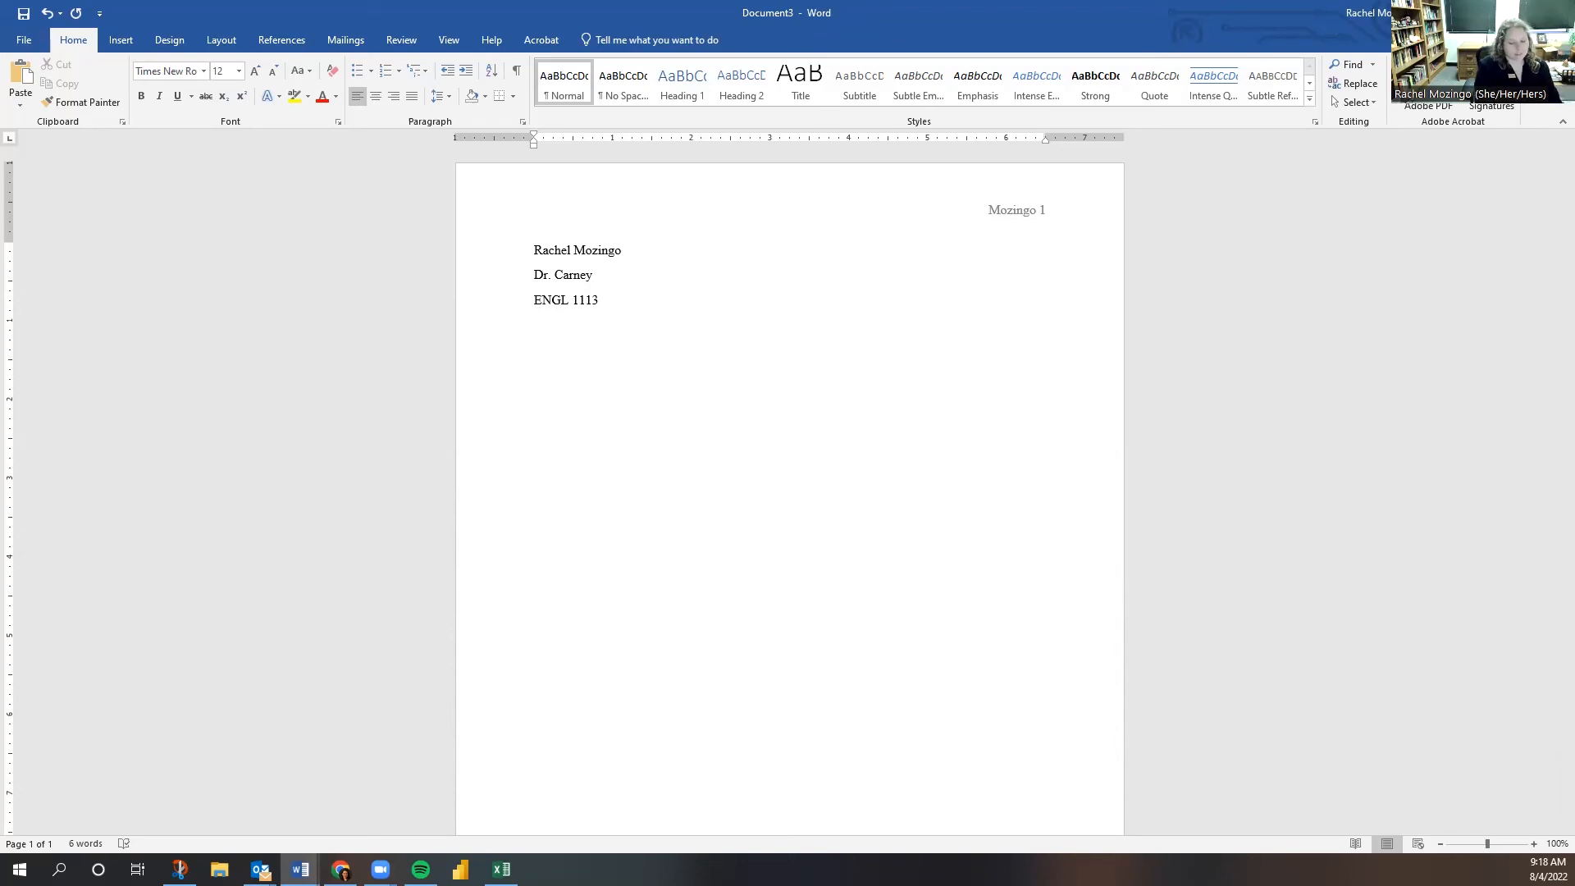
{"action": "type", "text": "August 2022"}
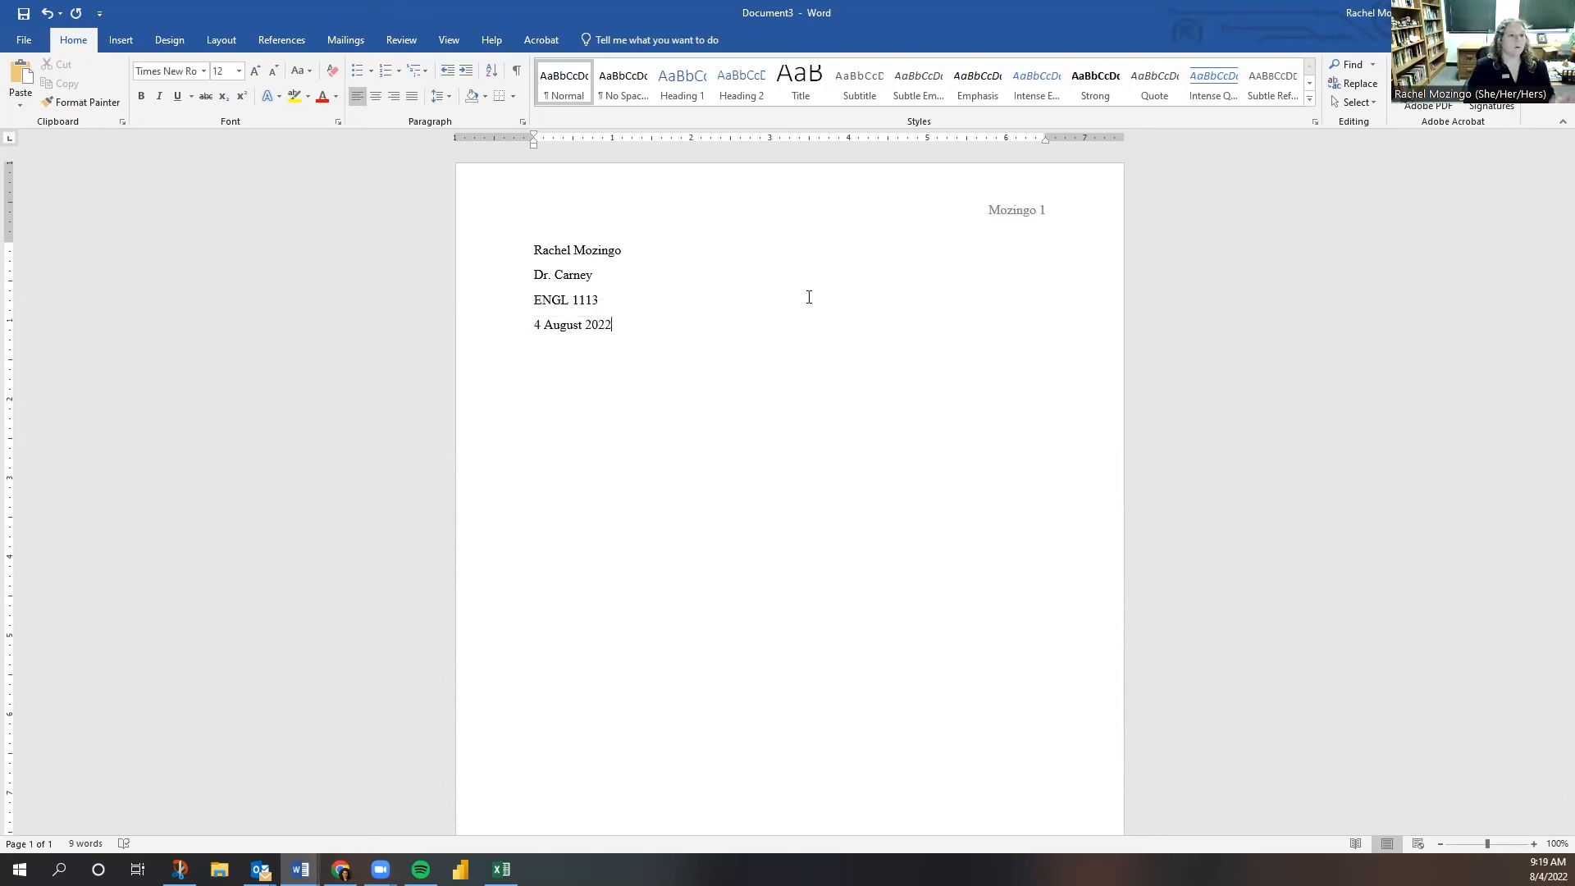
{"action": "key", "text": "Return"}
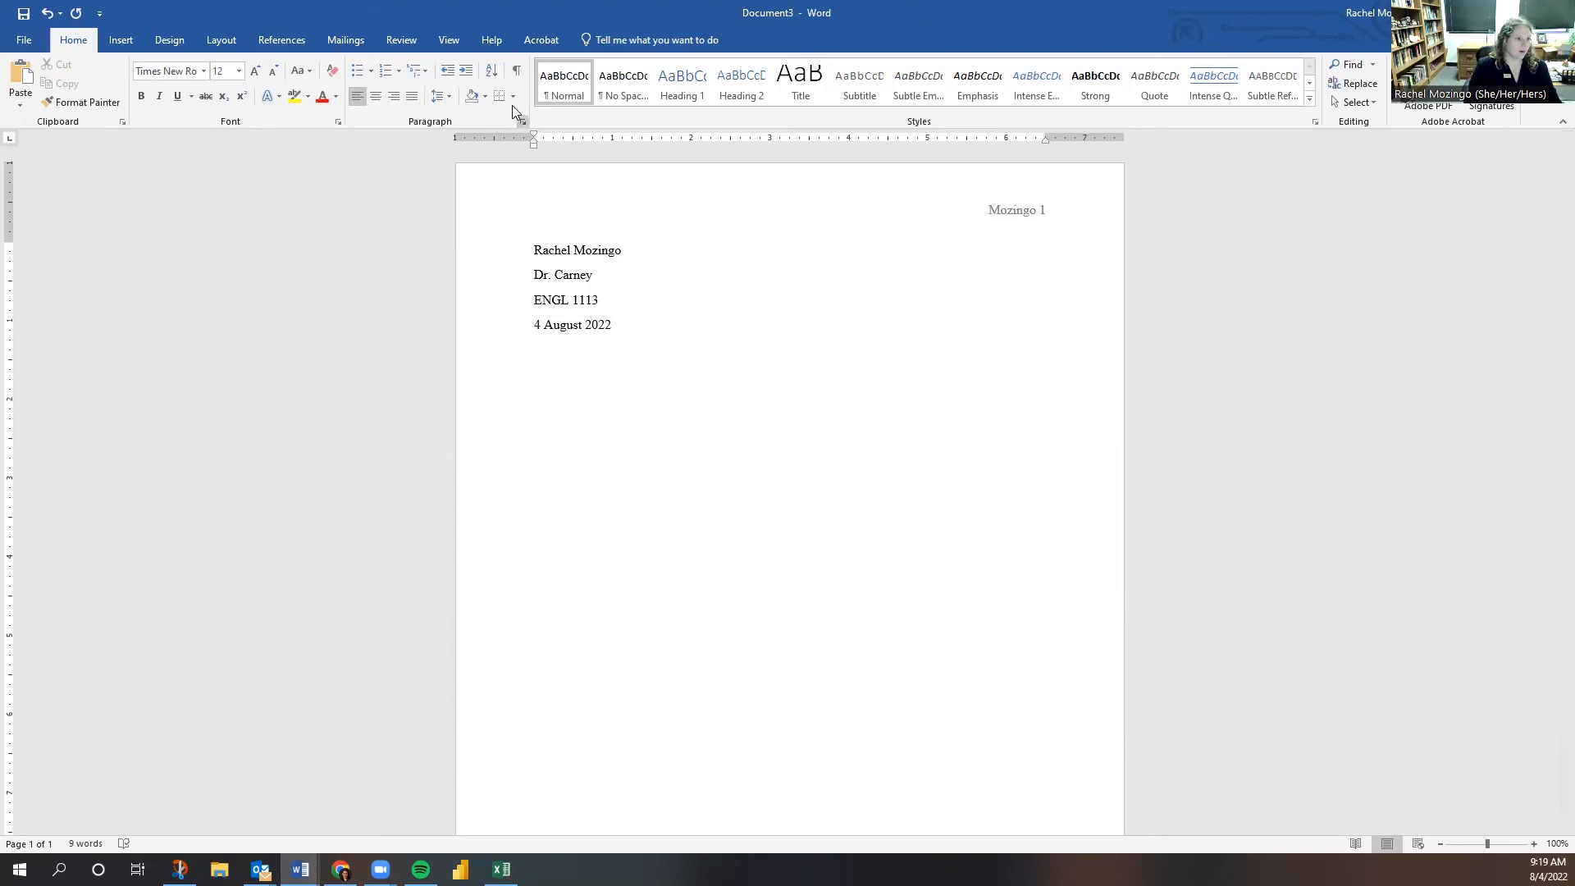
{"action": "left_click", "coordinate": [373, 100]}
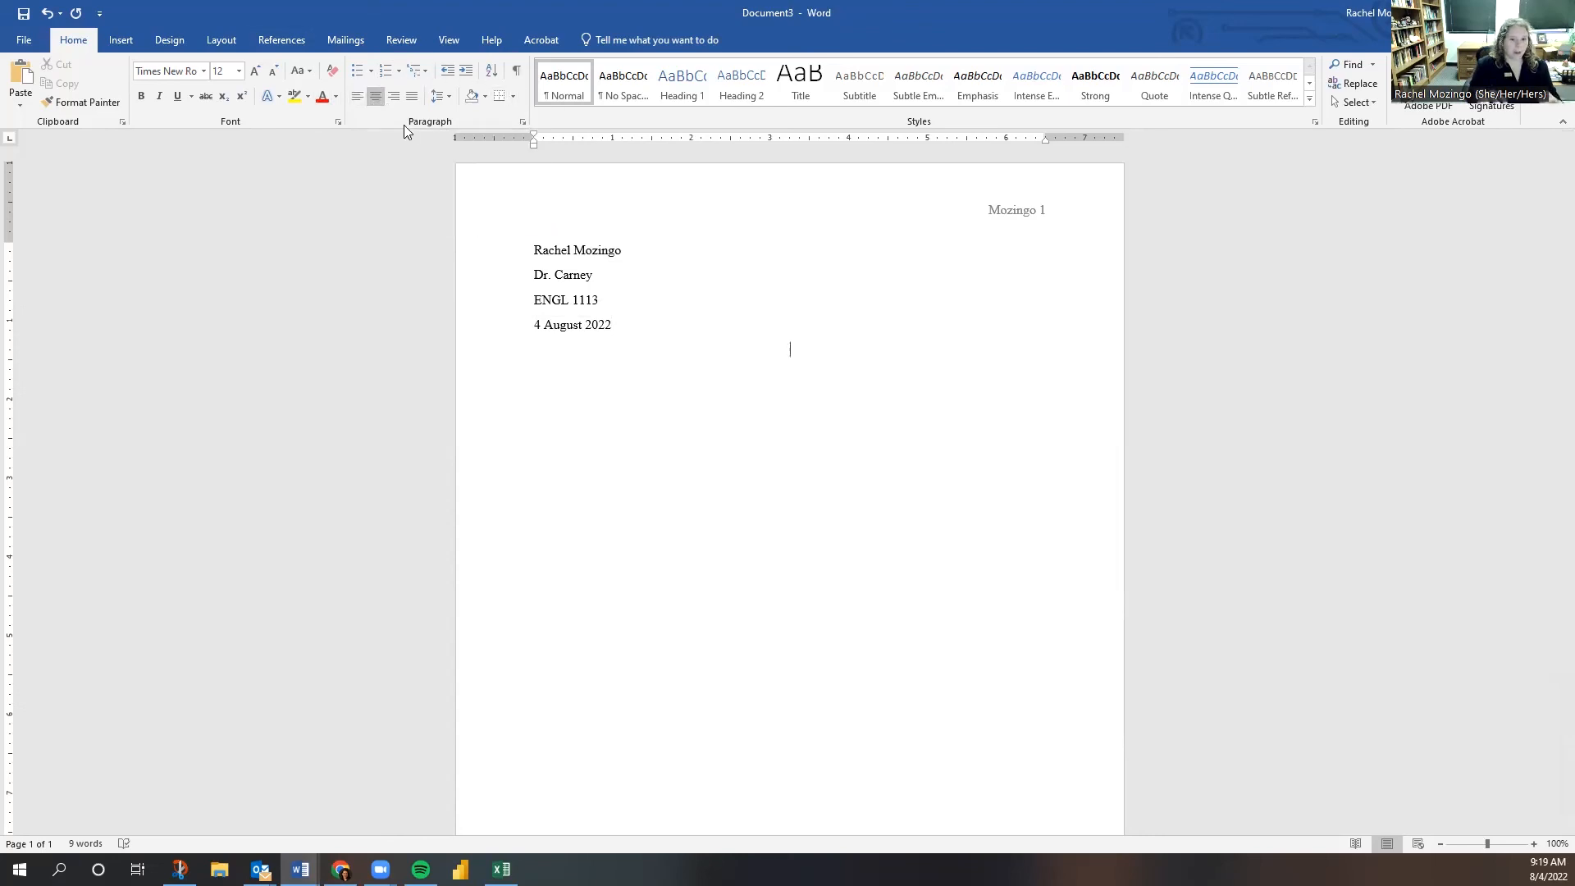
- Type 'Title' on the centered line, then set the following line back to left alignment
{"action": "type", "text": "Title"}
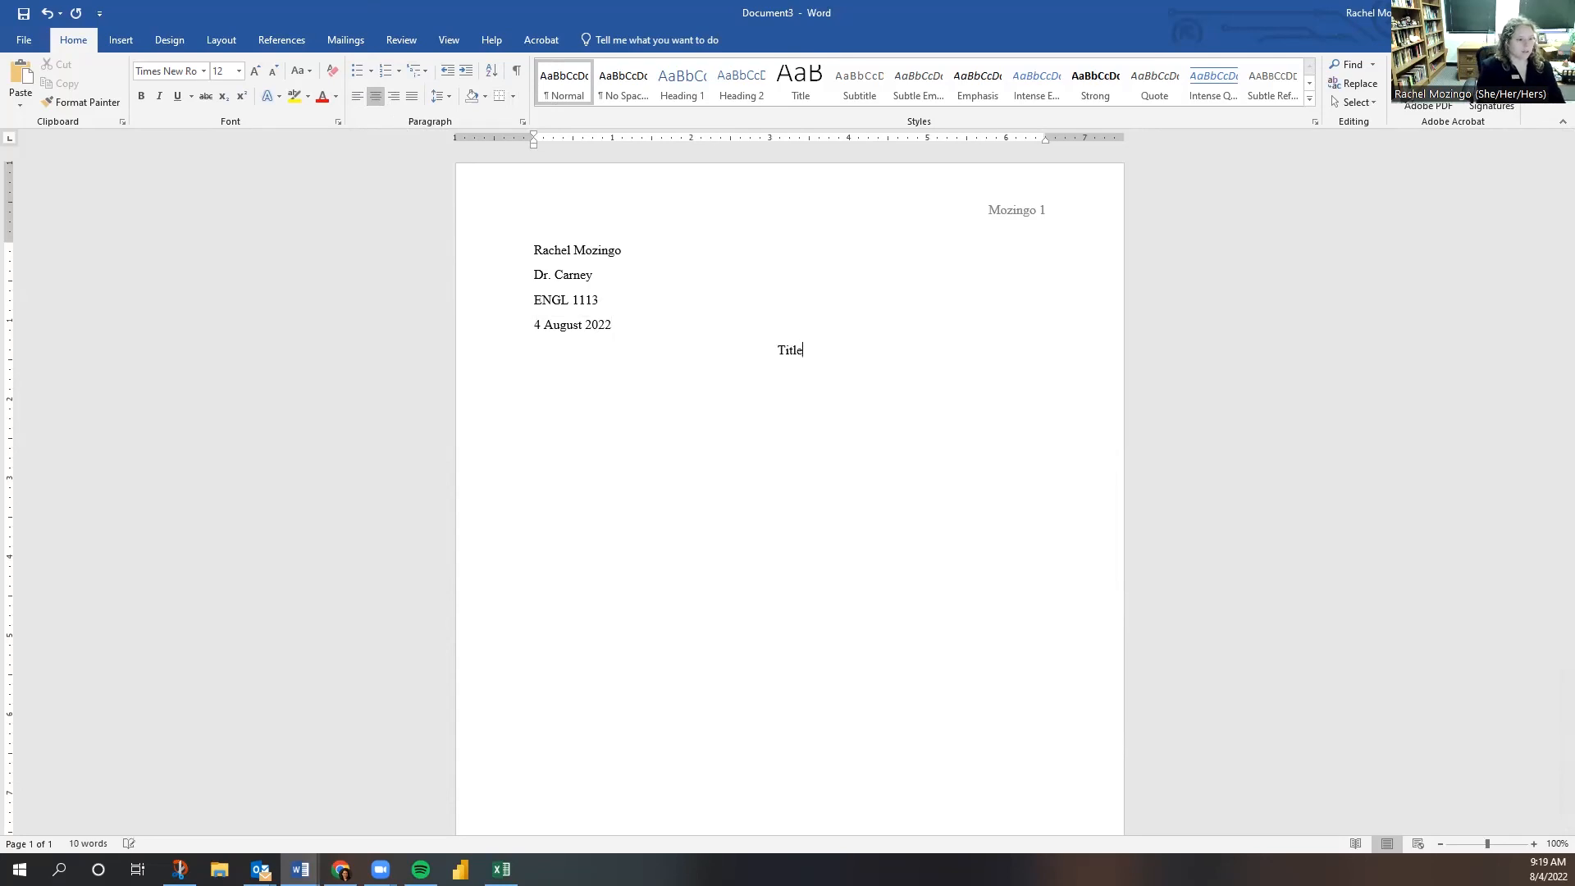
{"action": "key", "text": "Return"}
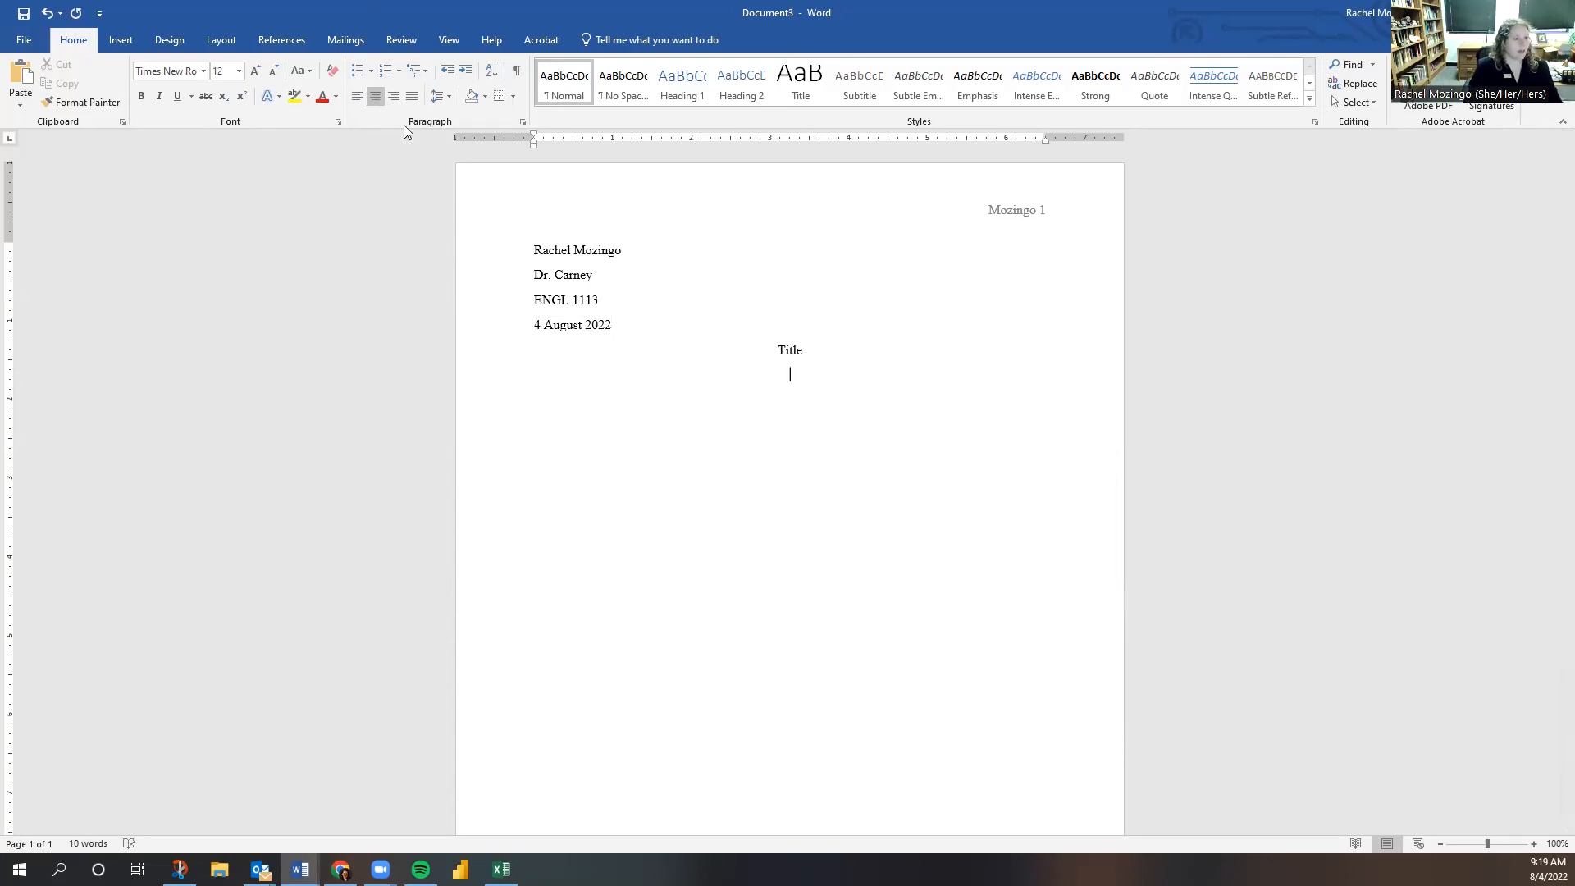
{"action": "left_click", "coordinate": [358, 99]}
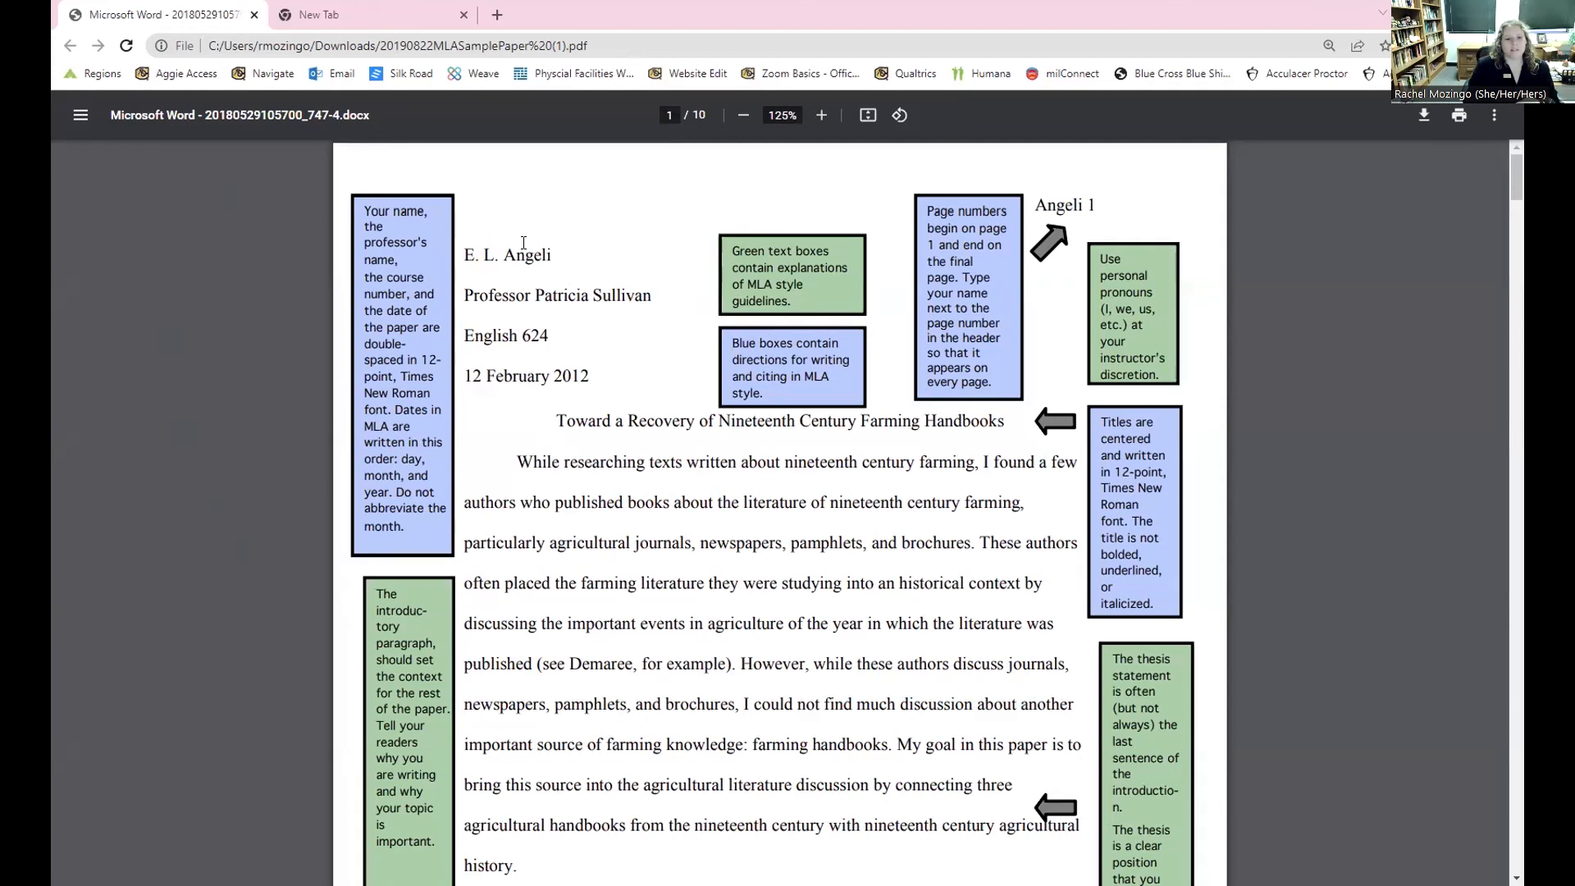
{"action": "left_click_drag", "start_coordinate": [483, 256], "coordinate": [621, 304]}
{"action": "left_click", "coordinate": [535, 320]}
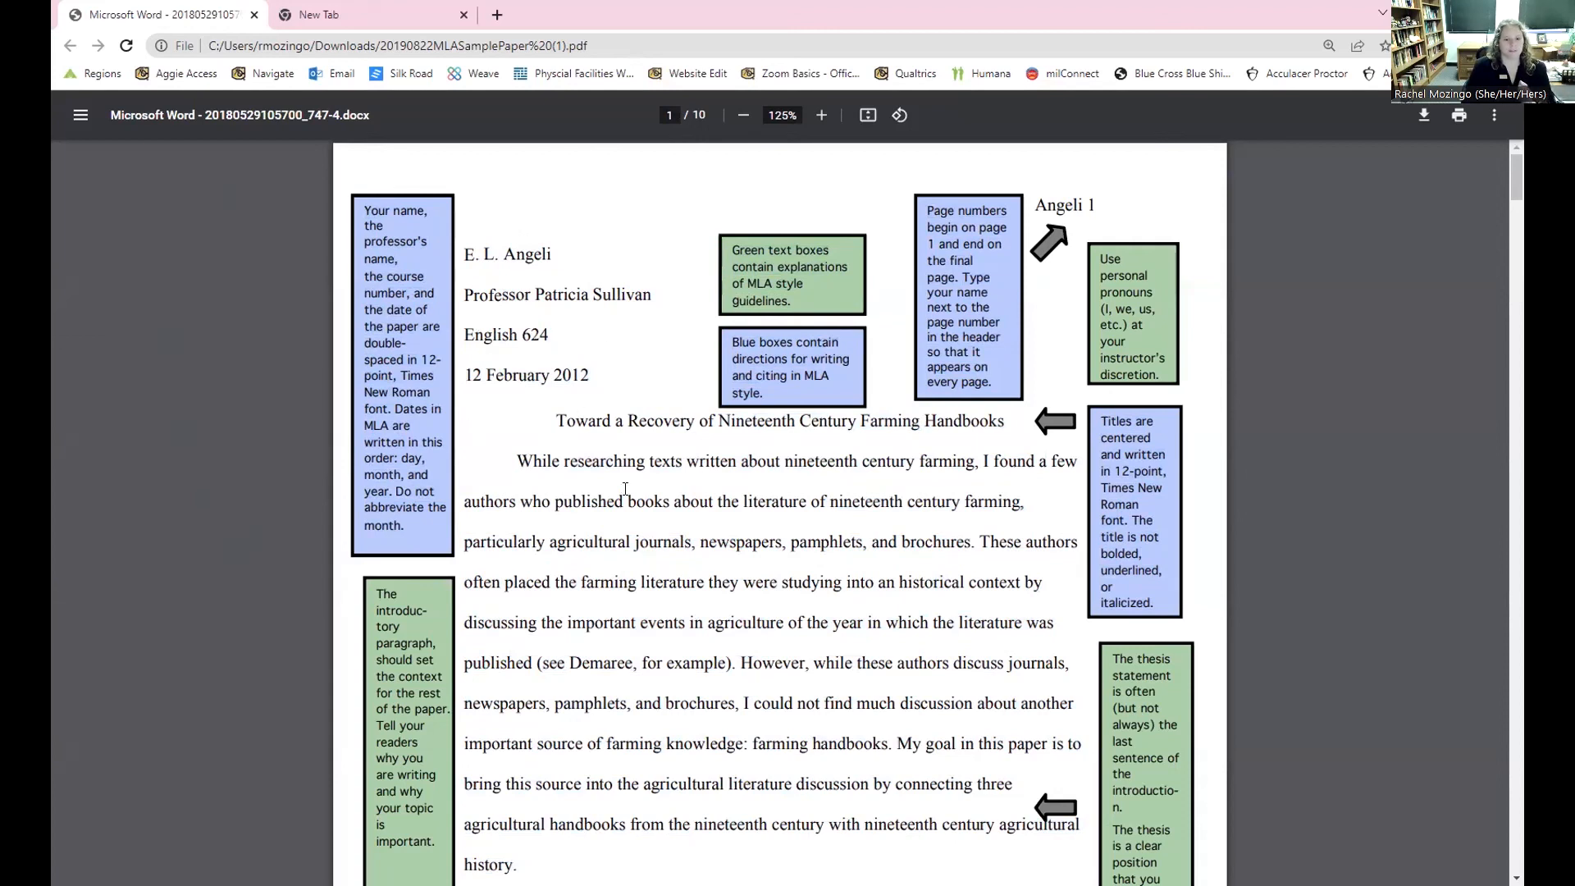
{"action": "scroll", "coordinate": [470, 426], "scroll_direction": "down", "scroll_amount": 10}
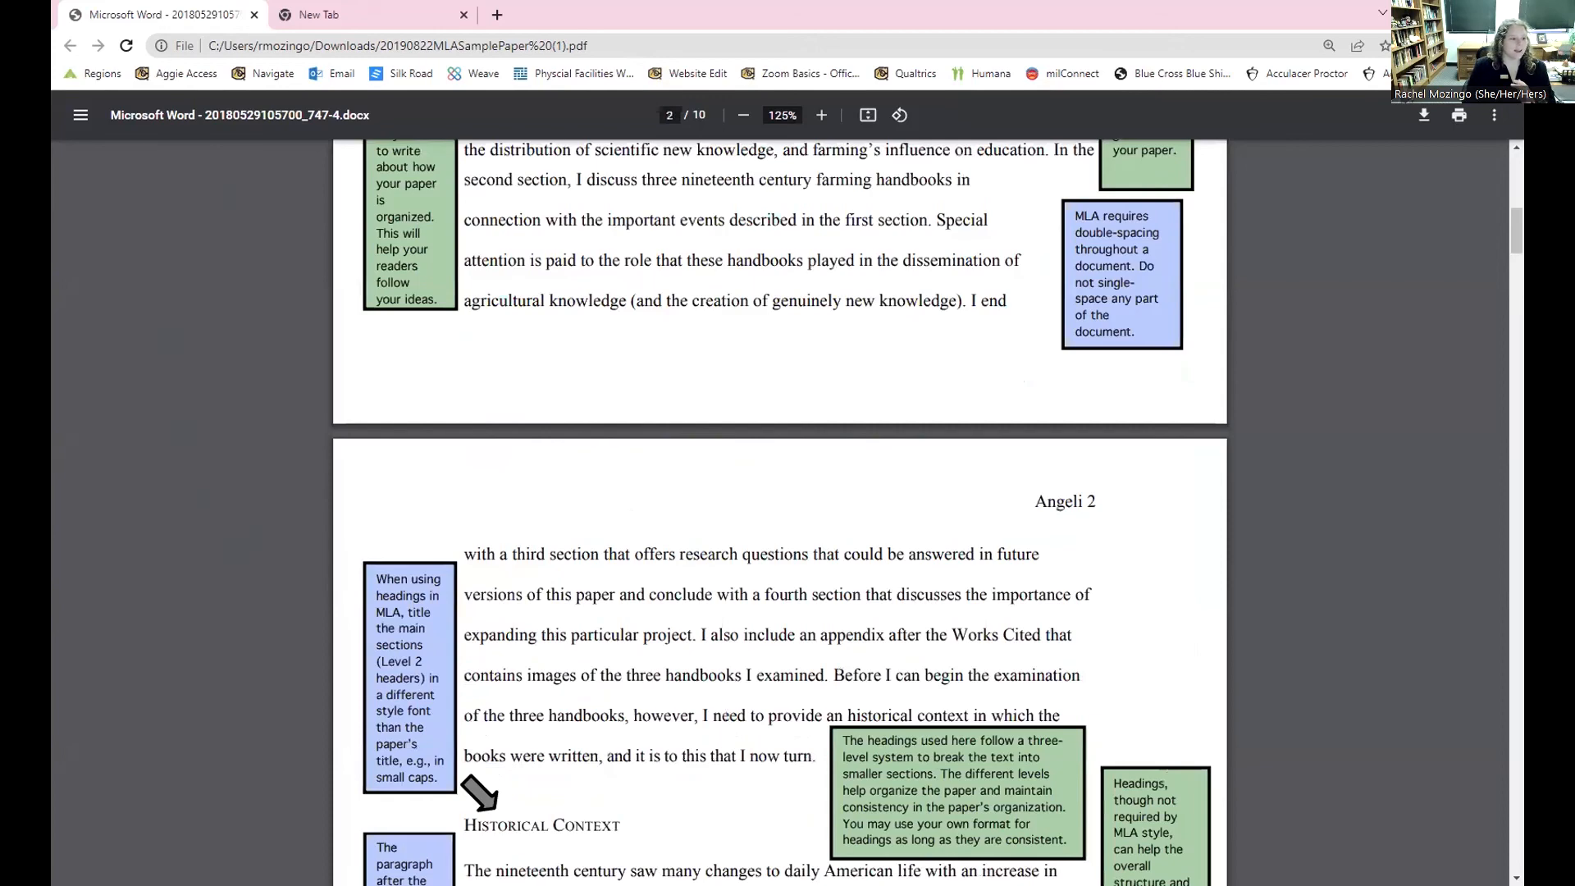
{"action": "scroll", "coordinate": [779, 492], "scroll_direction": "up", "scroll_amount": 8}
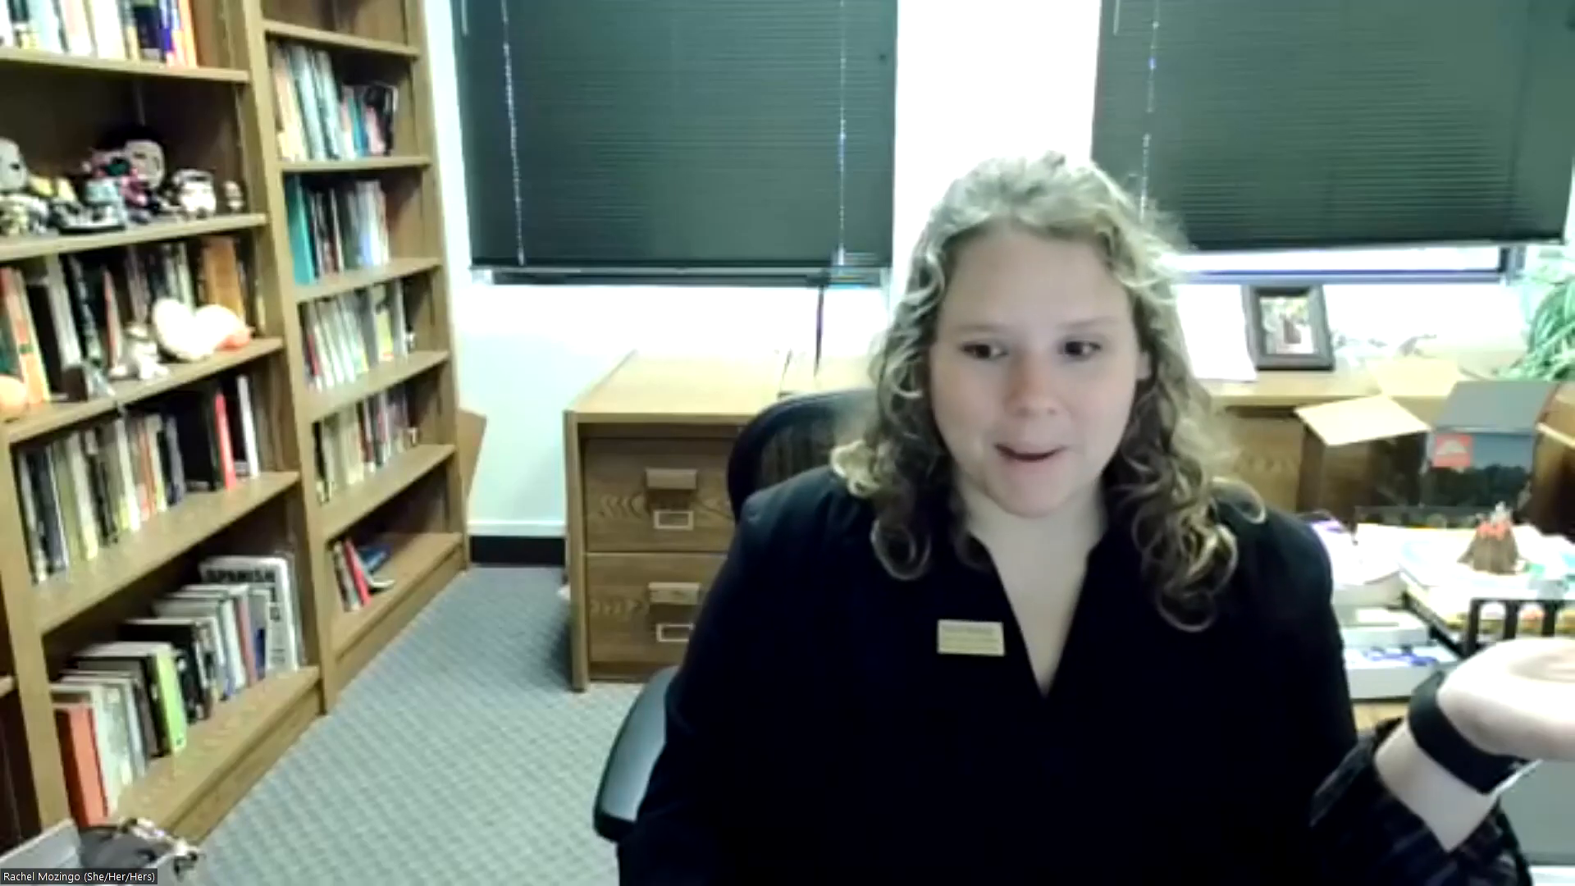